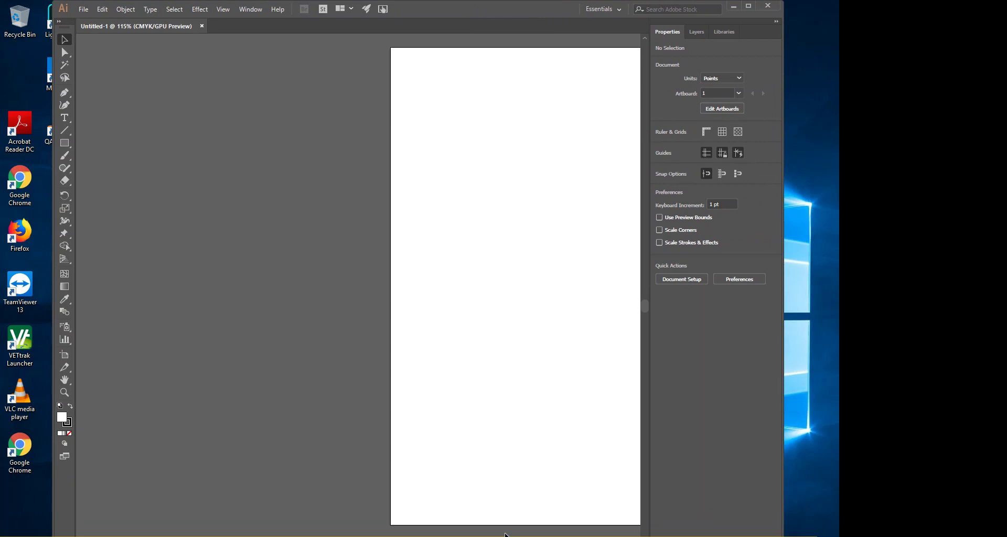
- Draw a rectangle about 134 pt wide and 117 pt high in the upper part of the artboard
{"action": "scroll", "coordinate": [358, 286], "scroll_direction": "right", "scroll_amount": 10}
{"action": "scroll", "coordinate": [358, 285], "scroll_direction": "left", "scroll_amount": 9}
{"action": "scroll", "coordinate": [358, 286], "scroll_direction": "right", "scroll_amount": 4}
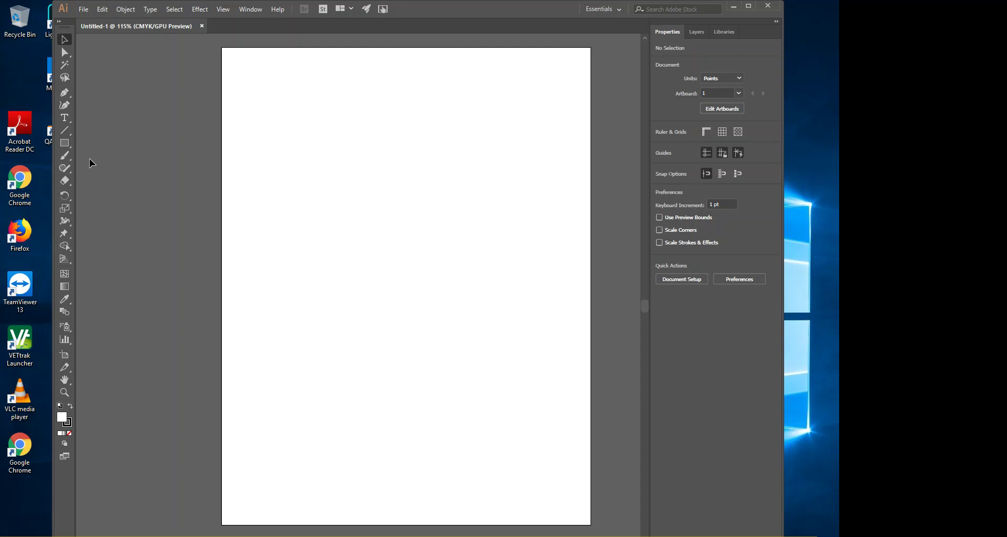
{"action": "left_click", "coordinate": [65, 52]}
{"action": "left_click", "coordinate": [65, 39]}
{"action": "left_click", "coordinate": [65, 52]}
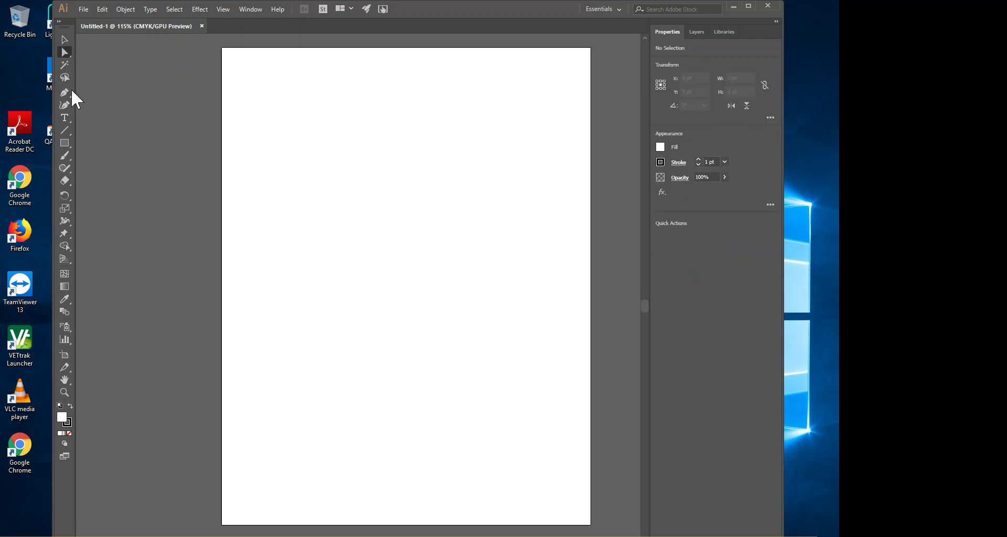
{"action": "left_click", "coordinate": [64, 144]}
{"action": "left_click_drag", "start_coordinate": [305, 138], "coordinate": [387, 209]}
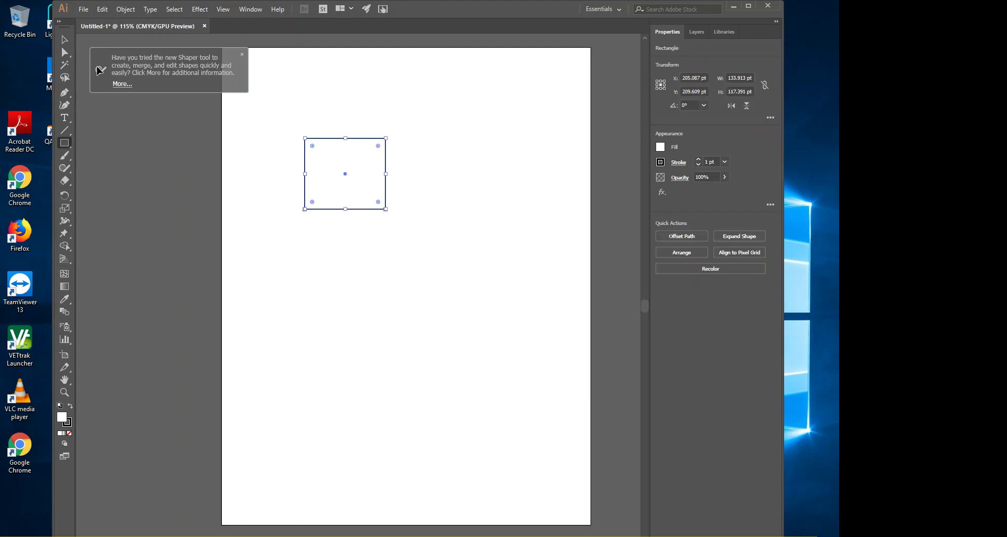
- Move the whole rectangle down and to the right, to about X 324 pt, Y 301 pt
{"action": "left_click", "coordinate": [65, 41]}
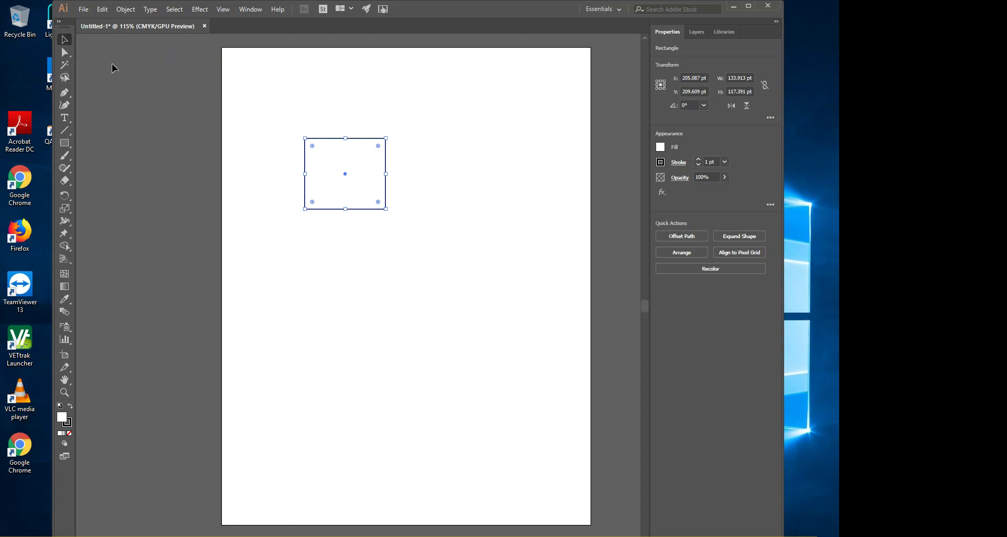
{"action": "left_click", "coordinate": [372, 111]}
{"action": "left_click", "coordinate": [367, 158]}
{"action": "left_click_drag", "start_coordinate": [367, 157], "coordinate": [423, 216]}
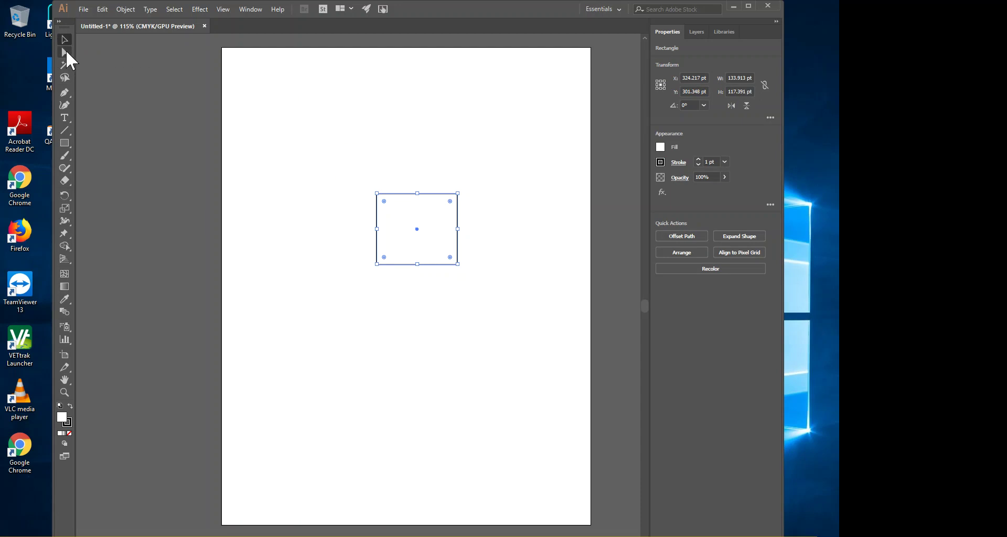
- Reshape the rectangle with Direct Selection by pulling its top-right and bottom-right anchor points outward into an irregular quadrilateral
{"action": "left_click", "coordinate": [66, 52]}
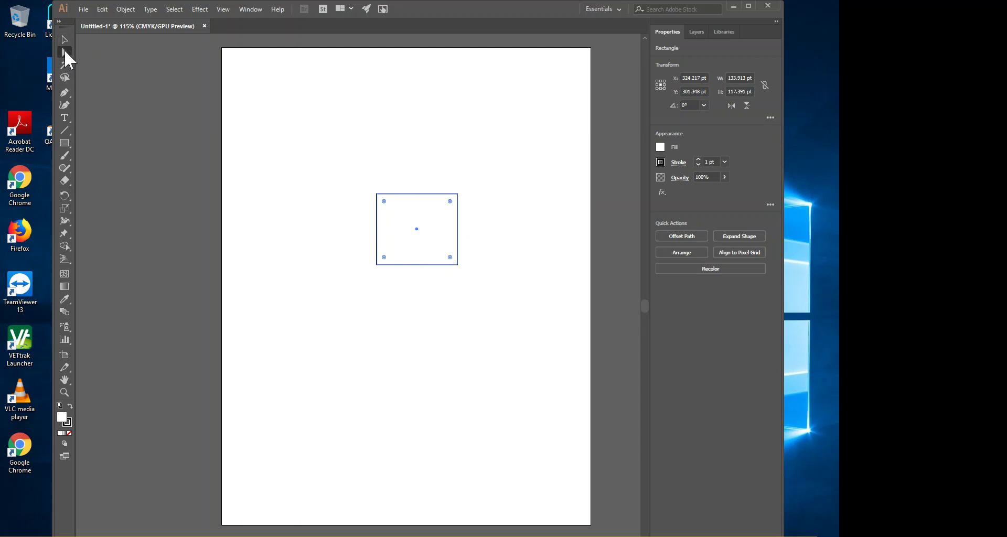
{"action": "left_click", "coordinate": [305, 122]}
{"action": "left_click_drag", "start_coordinate": [458, 194], "coordinate": [506, 129]}
{"action": "left_click_drag", "start_coordinate": [460, 266], "coordinate": [483, 280]}
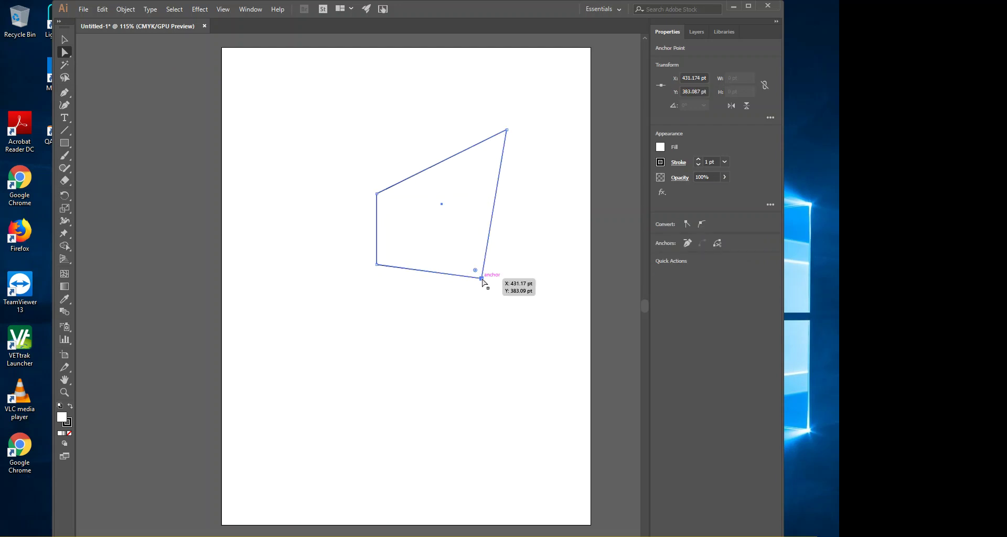
{"action": "left_click_drag", "start_coordinate": [482, 278], "coordinate": [482, 278]}
- Move the whole quadrilateral slightly left and up with the Selection tool
{"action": "left_click", "coordinate": [64, 39]}
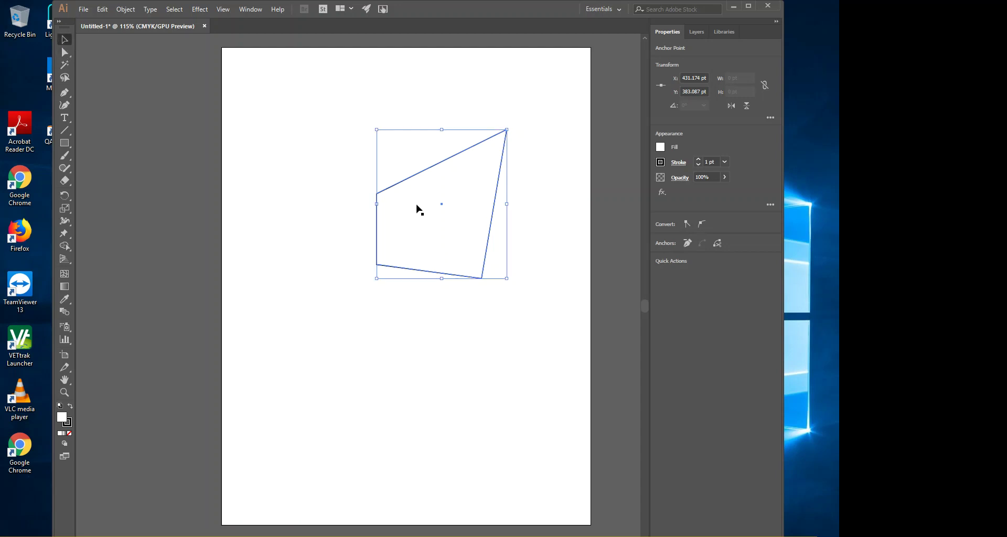
{"action": "left_click_drag", "start_coordinate": [416, 207], "coordinate": [384, 201]}
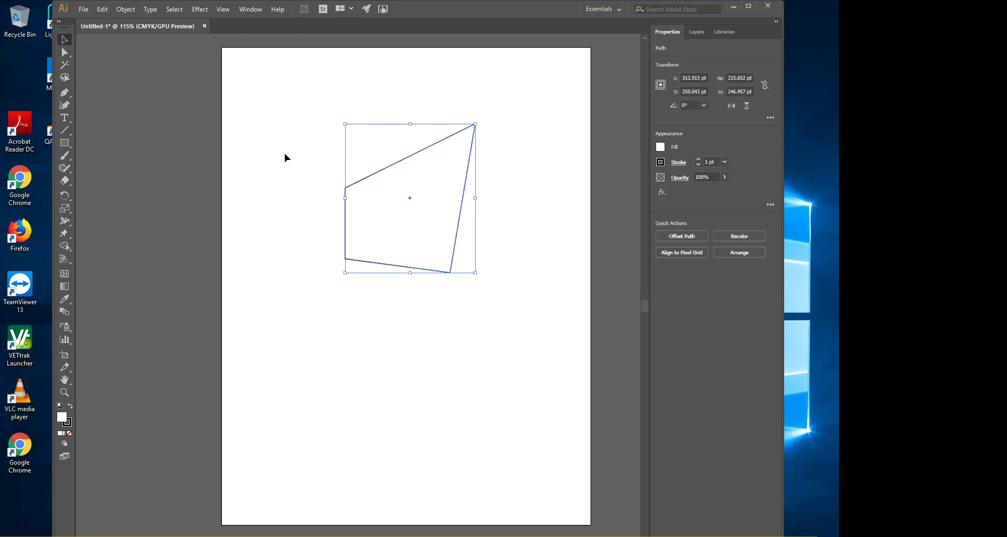
{"action": "left_click", "coordinate": [98, 42]}
- Select the entire quadrilateral with Direct Selection and delete it
{"action": "left_click", "coordinate": [65, 52]}
{"action": "left_click", "coordinate": [371, 214]}
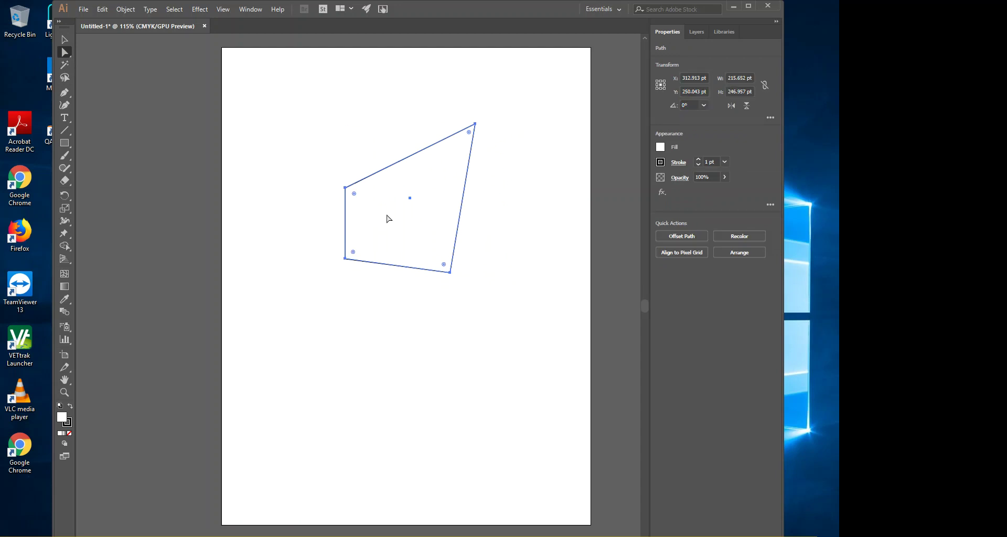
{"action": "key", "text": "Delete"}
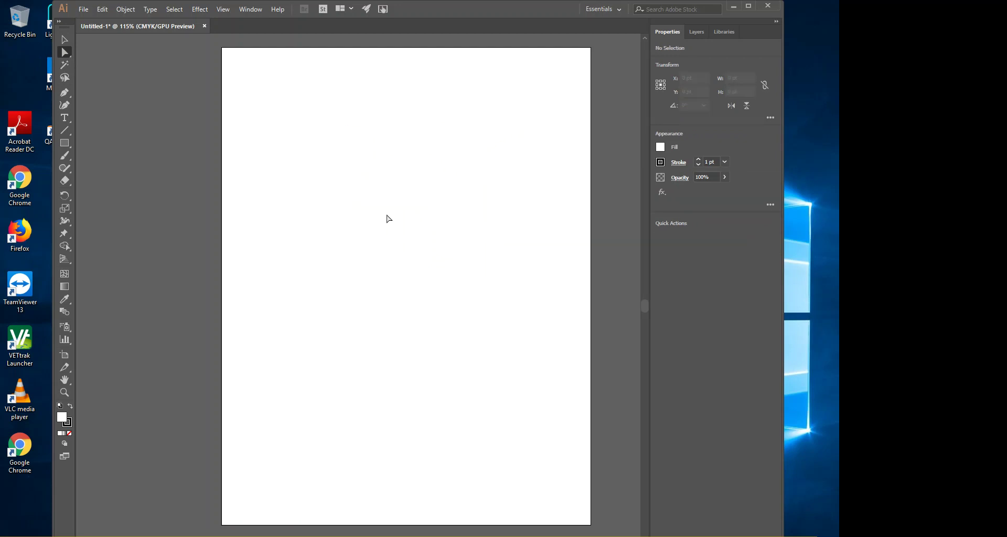
- Paint a wavy stroke about 372 pt wide across the upper artboard with the 5 pt. Round brush
{"action": "left_click", "coordinate": [65, 156]}
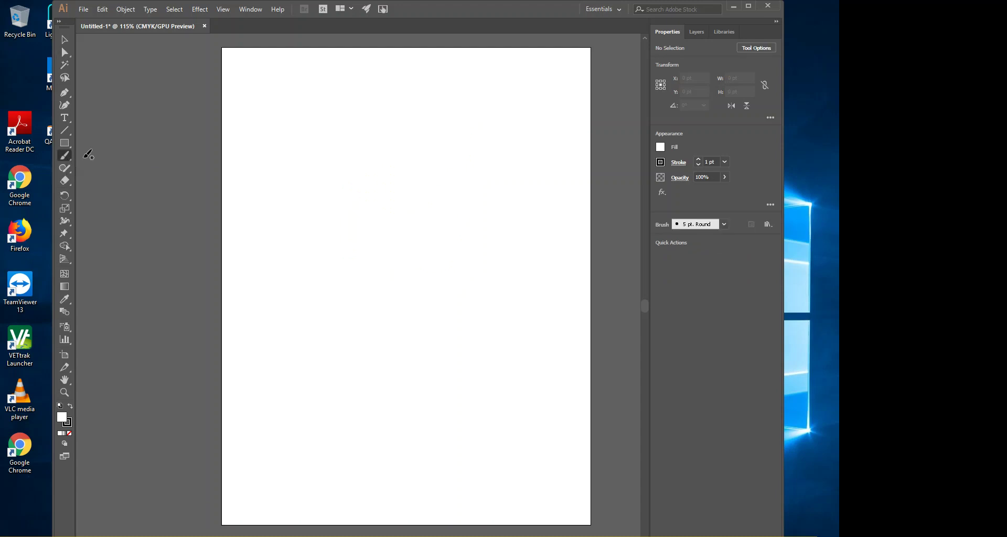
{"action": "mouse_move", "coordinate": [240, 242]}
{"action": "left_mouse_down"}
{"action": "mouse_move", "coordinate": [258, 224]}
{"action": "mouse_move", "coordinate": [366, 228]}
{"action": "mouse_move", "coordinate": [467, 175]}
{"action": "left_mouse_up"}
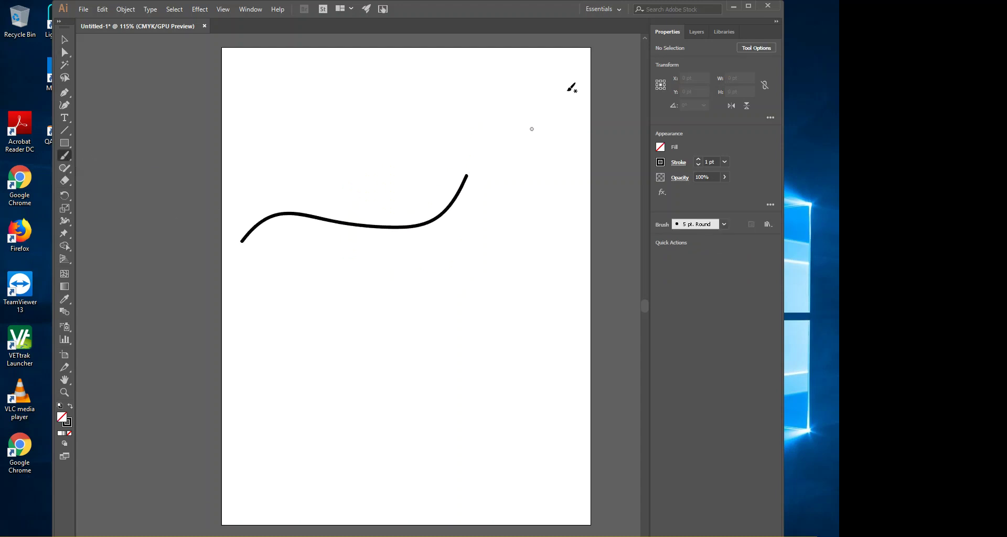
- Open the Brushes panel and enlarge it
{"action": "left_click", "coordinate": [247, 9]}
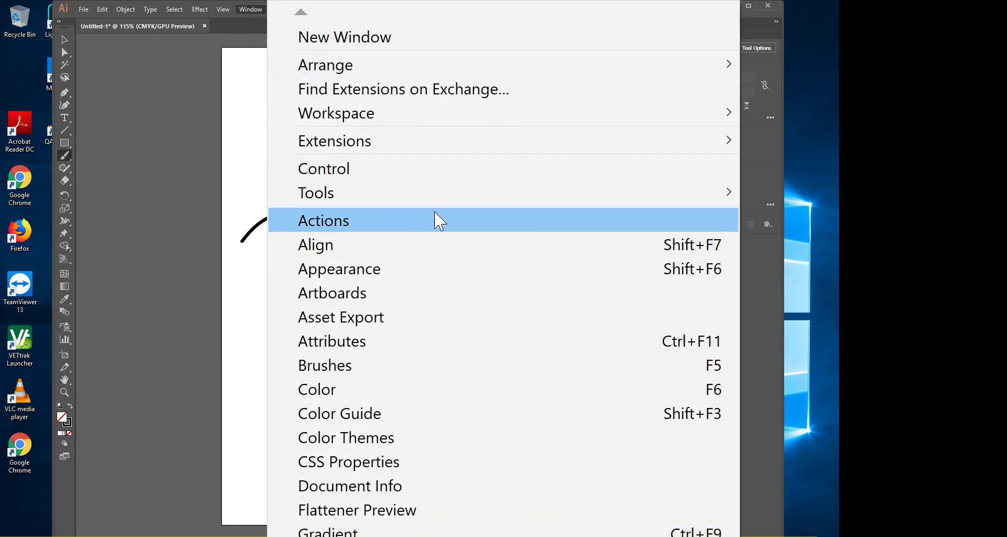
{"action": "left_click", "coordinate": [409, 366]}
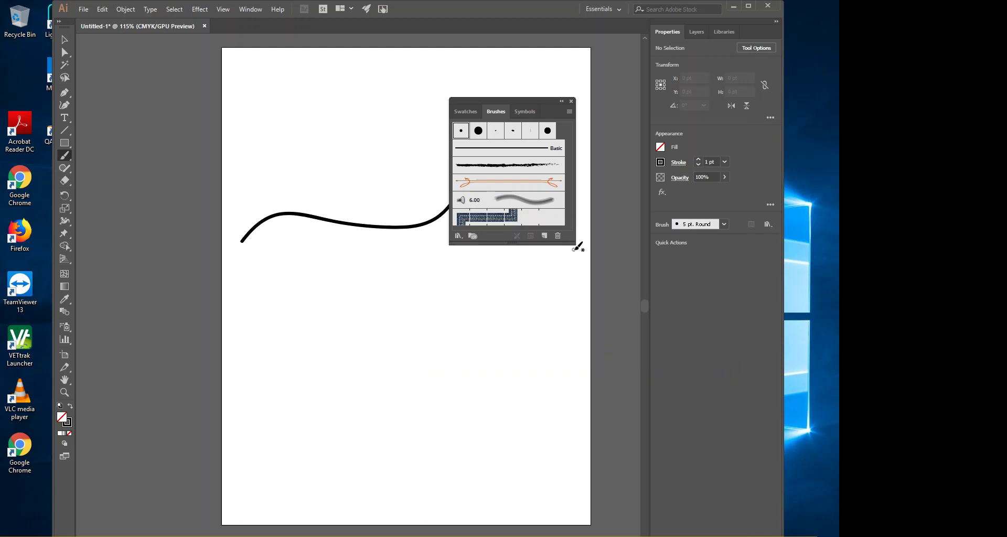
{"action": "mouse_move", "coordinate": [577, 247]}
{"action": "left_mouse_down"}
{"action": "mouse_move", "coordinate": [630, 308]}
{"action": "mouse_move", "coordinate": [634, 330]}
{"action": "left_mouse_up"}
- Apply the Charcoal - Feather brush to the wavy stroke, move the Brushes panel clear of the artwork, and deselect
{"action": "left_click", "coordinate": [554, 224]}
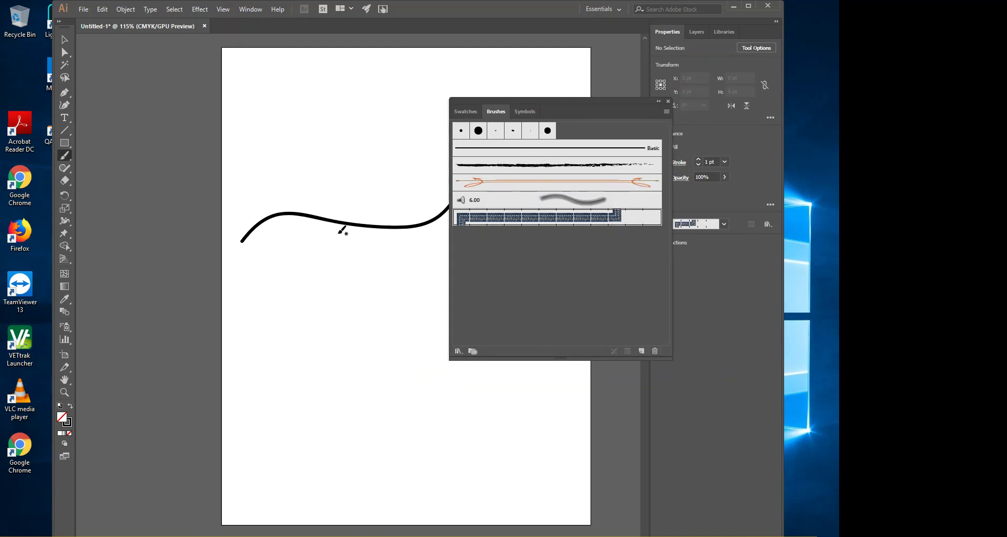
{"action": "left_click", "coordinate": [64, 40]}
{"action": "left_click", "coordinate": [312, 221]}
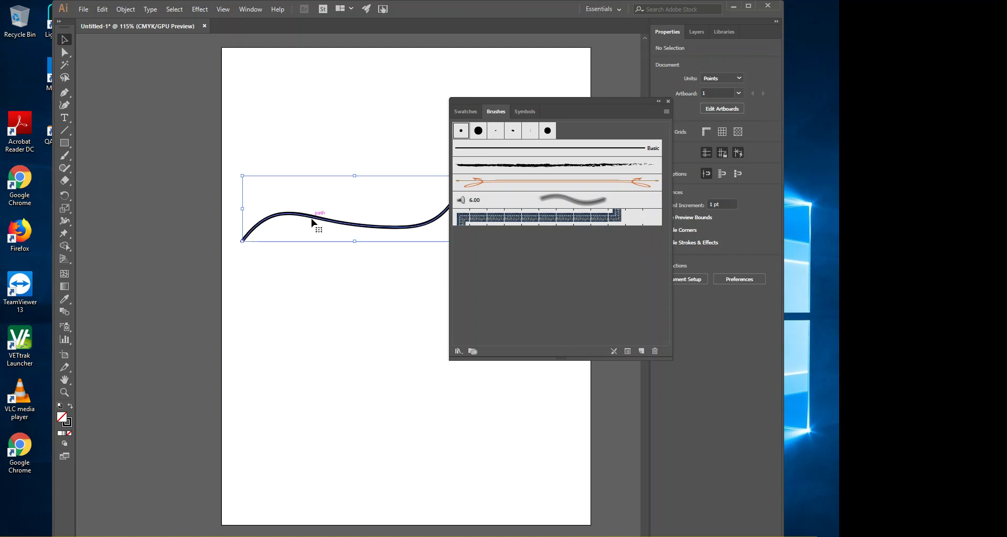
{"action": "left_click", "coordinate": [569, 220]}
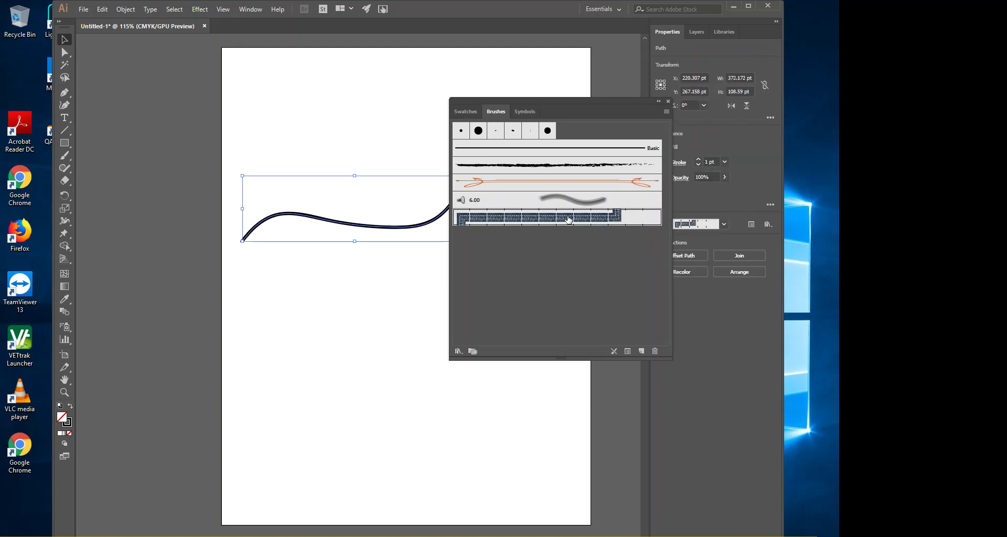
{"action": "left_click", "coordinate": [555, 187]}
{"action": "left_click", "coordinate": [557, 166]}
{"action": "mouse_move", "coordinate": [554, 104]}
{"action": "left_mouse_down"}
{"action": "mouse_move", "coordinate": [605, 114]}
{"action": "mouse_move", "coordinate": [658, 164]}
{"action": "left_mouse_up"}
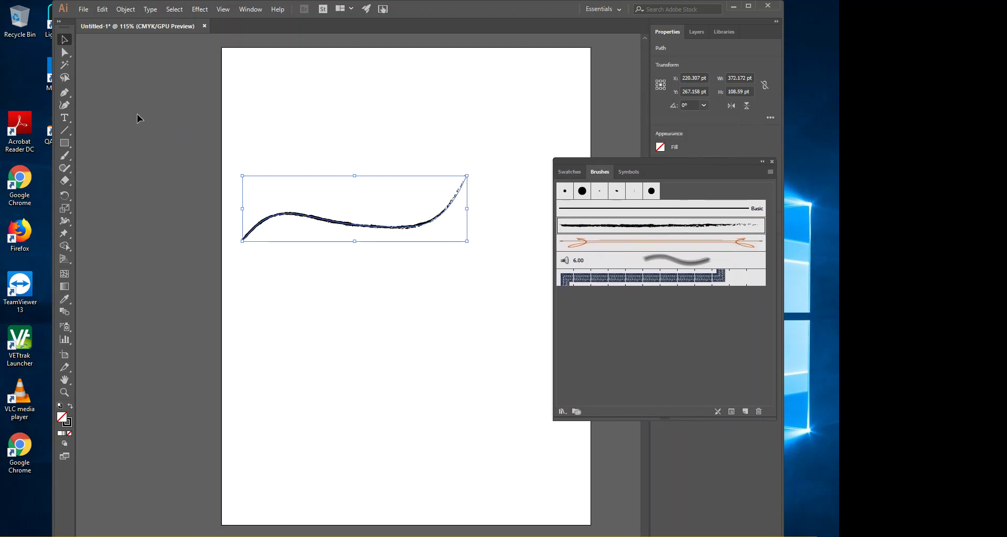
{"action": "left_click", "coordinate": [253, 89]}
- Draw an open gear-tooth path about 104 by 71 pt with a short base segment below the wavy stroke using the Pen tool
{"action": "left_click", "coordinate": [65, 95]}
{"action": "left_click", "coordinate": [261, 339]}
{"action": "left_click", "coordinate": [272, 296]}
{"action": "left_click", "coordinate": [291, 295]}
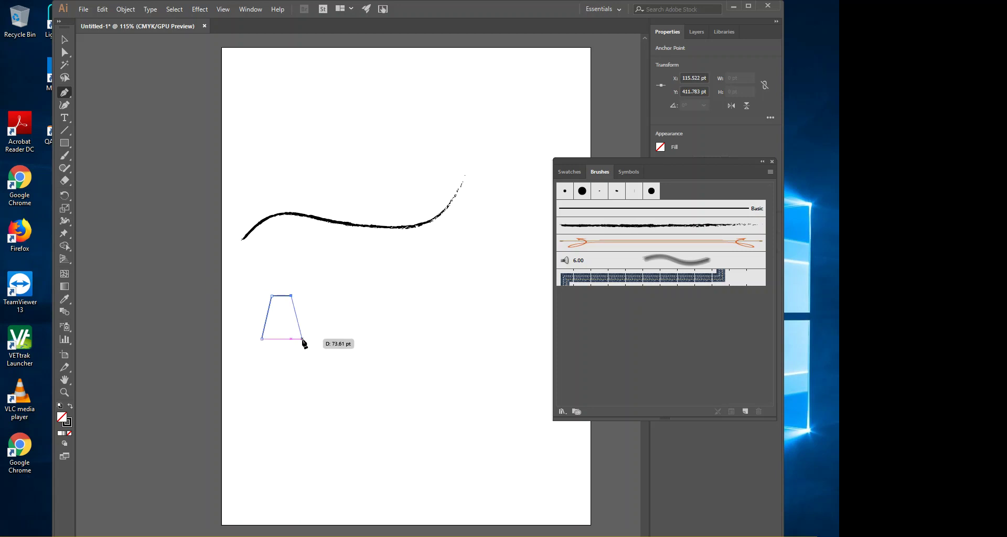
{"action": "left_click", "coordinate": [303, 338]}
{"action": "left_click", "coordinate": [325, 338]}
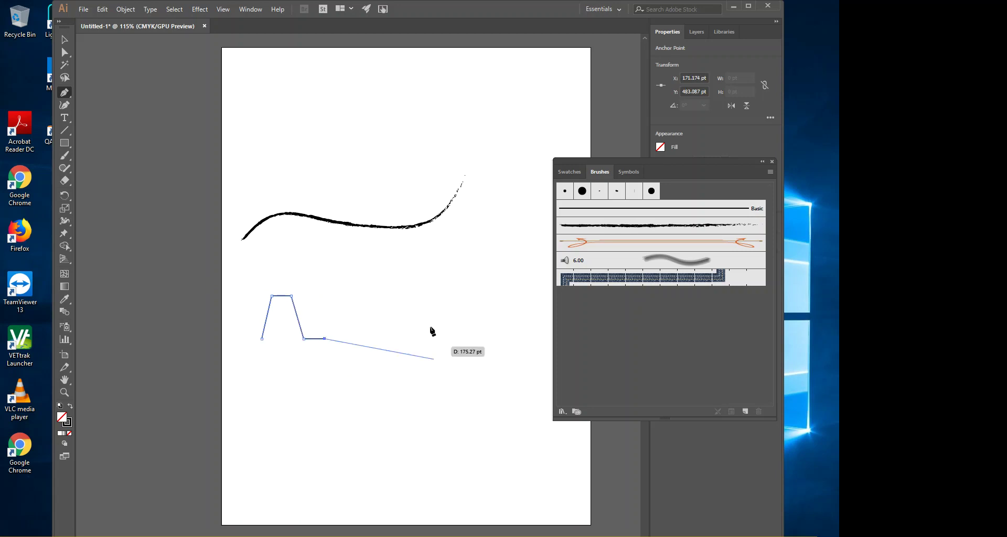
{"action": "right_click", "coordinate": [418, 398]}
{"action": "left_click", "coordinate": [65, 39]}
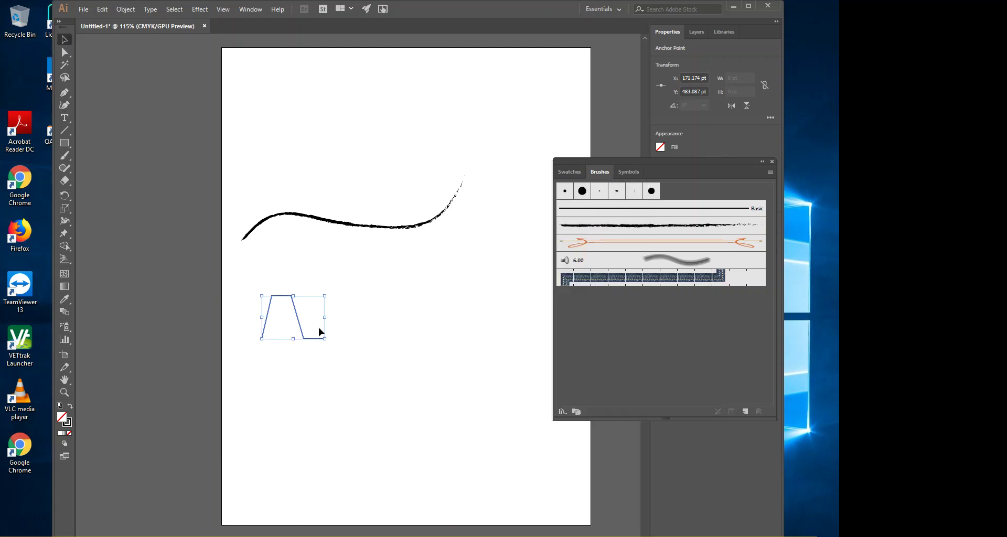
{"action": "left_click", "coordinate": [377, 322]}
- Create a Pattern Brush from the gear-tooth path, keeping the name Pattern Brush 1 and the default options
{"action": "left_click_drag", "start_coordinate": [298, 317], "coordinate": [642, 335]}
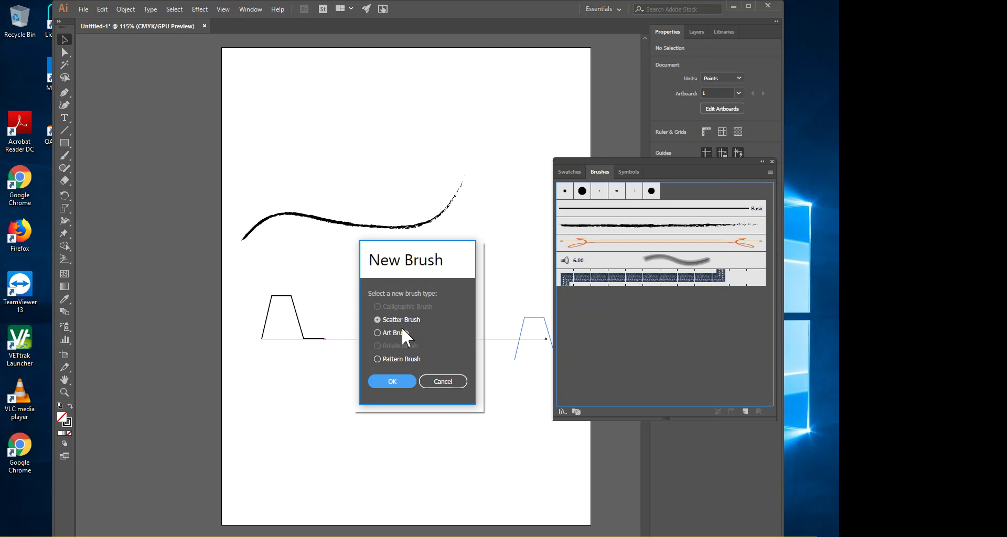
{"action": "left_click", "coordinate": [402, 359]}
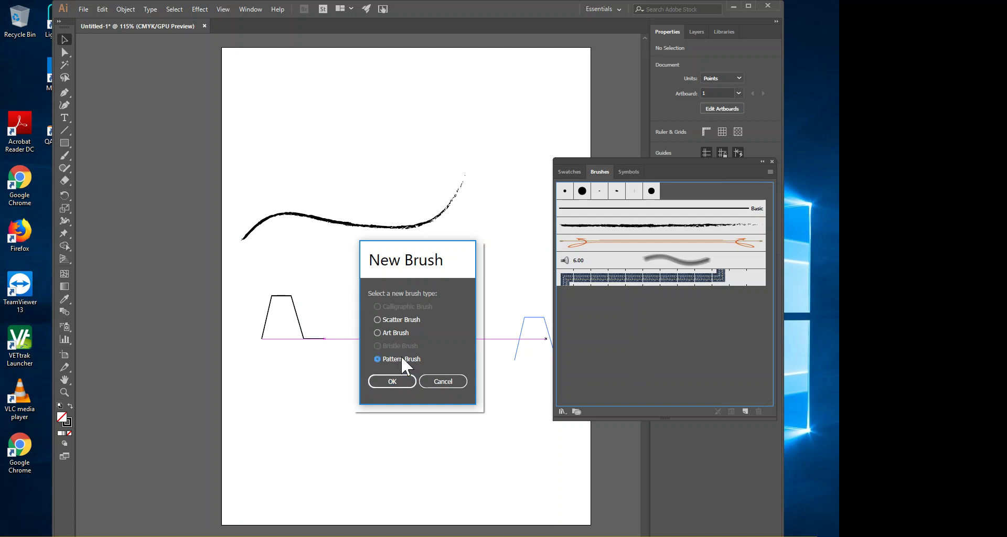
{"action": "left_click", "coordinate": [400, 381]}
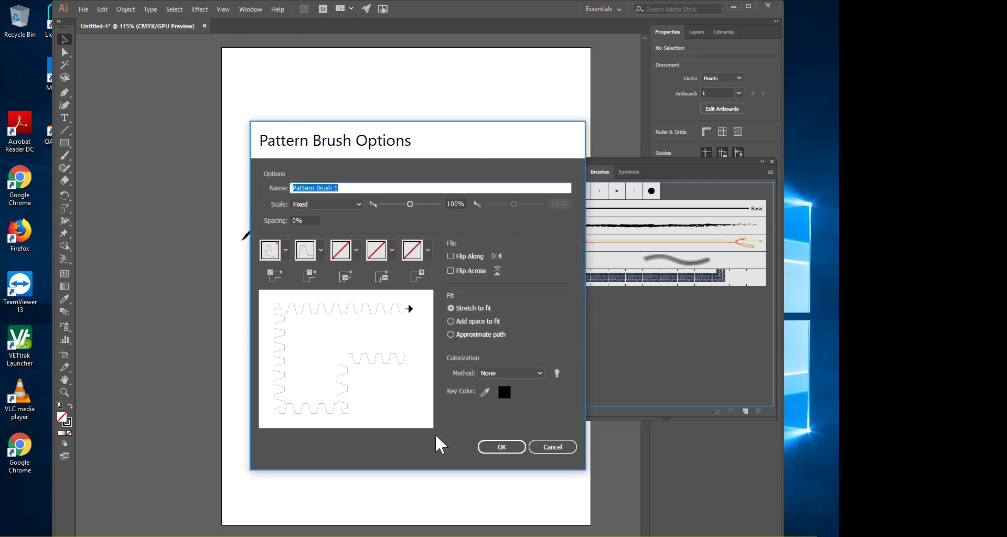
{"action": "left_click", "coordinate": [507, 451]}
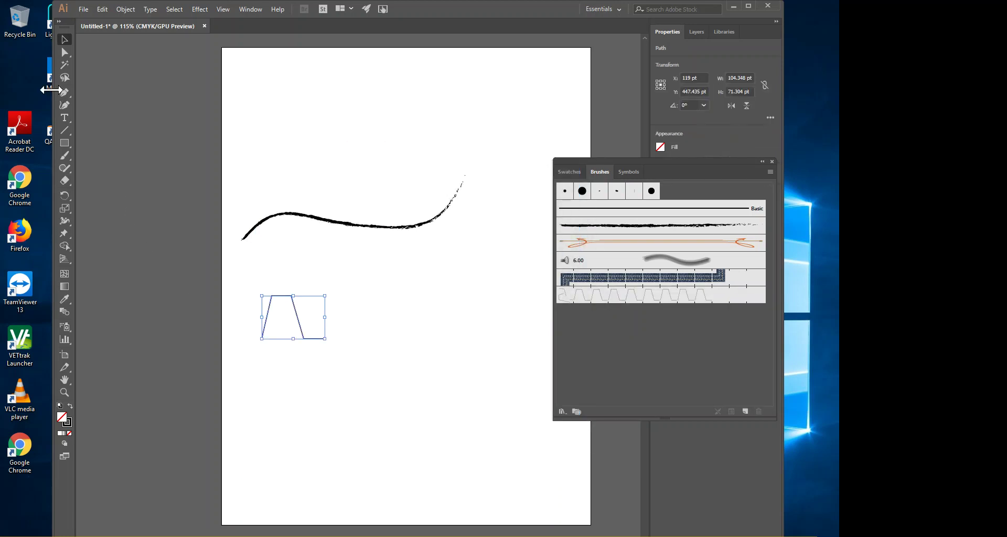
- Draw a circle about 236 pt across over the wavy stroke and apply the gear-tooth pattern brush to it
{"action": "left_click_drag", "start_coordinate": [65, 144], "coordinate": [99, 168]}
{"action": "left_click_drag", "start_coordinate": [310, 115], "coordinate": [452, 256]}
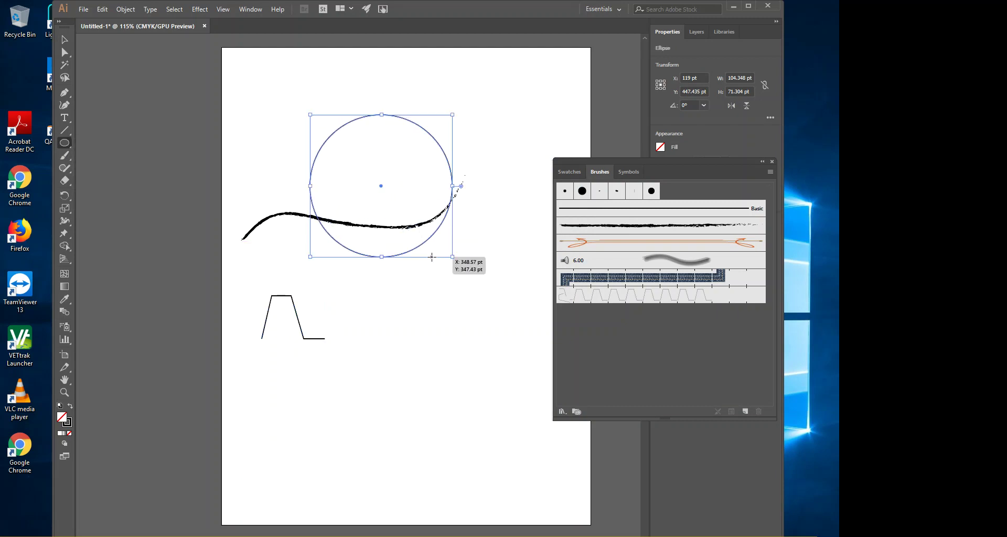
{"action": "left_click", "coordinate": [64, 40]}
{"action": "left_click", "coordinate": [322, 126]}
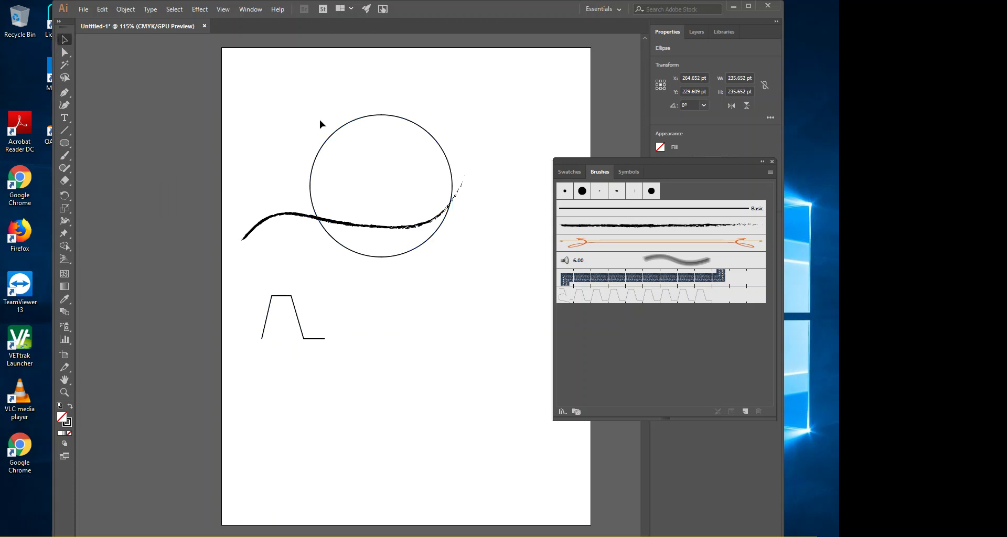
{"action": "left_click", "coordinate": [404, 124]}
{"action": "left_click", "coordinate": [603, 302]}
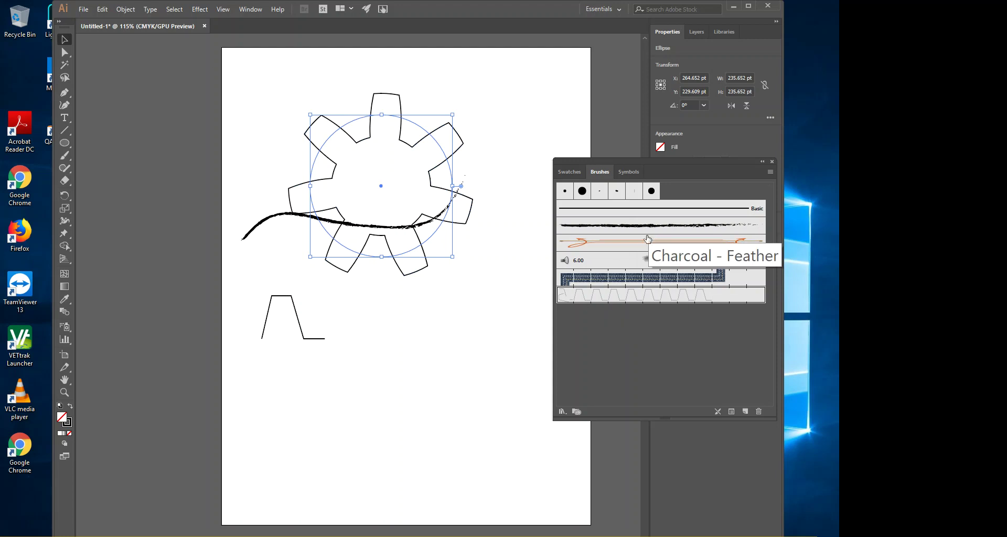
- Delete the gear-shaped circle and the original gear-tooth path, leaving only the wavy stroke on the artboard
{"action": "left_click", "coordinate": [426, 285]}
{"action": "left_click_drag", "start_coordinate": [430, 185], "coordinate": [435, 163]}
{"action": "key", "text": "Delete"}
{"action": "left_click", "coordinate": [321, 339]}
{"action": "key", "text": "Delete"}
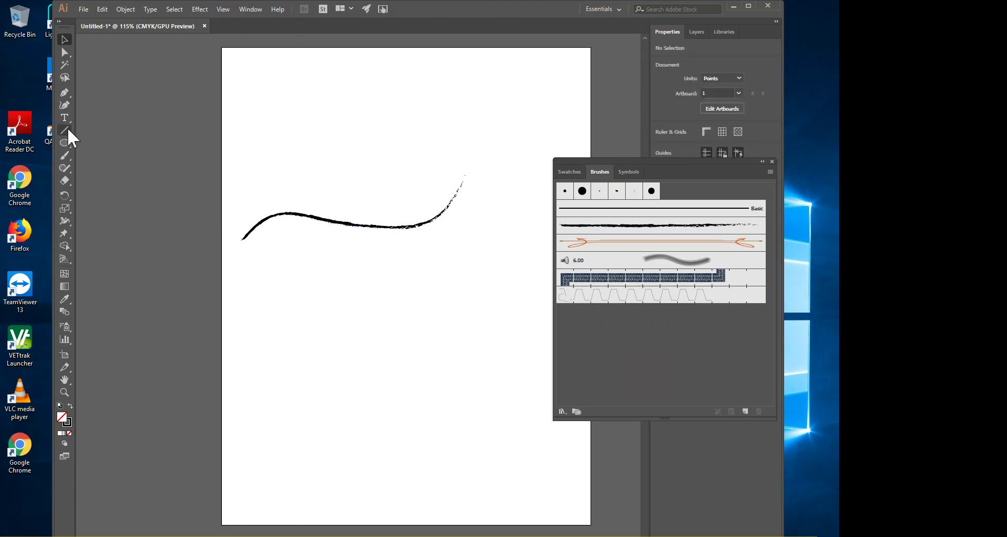
- Draw a closed, narrow triangle about 340 pt long below the wavy stroke, tapering to a point at the right, with the Pen tool
{"action": "left_click", "coordinate": [65, 93]}
{"action": "left_click", "coordinate": [258, 281]}
{"action": "left_click", "coordinate": [465, 304]}
{"action": "left_click", "coordinate": [259, 323]}
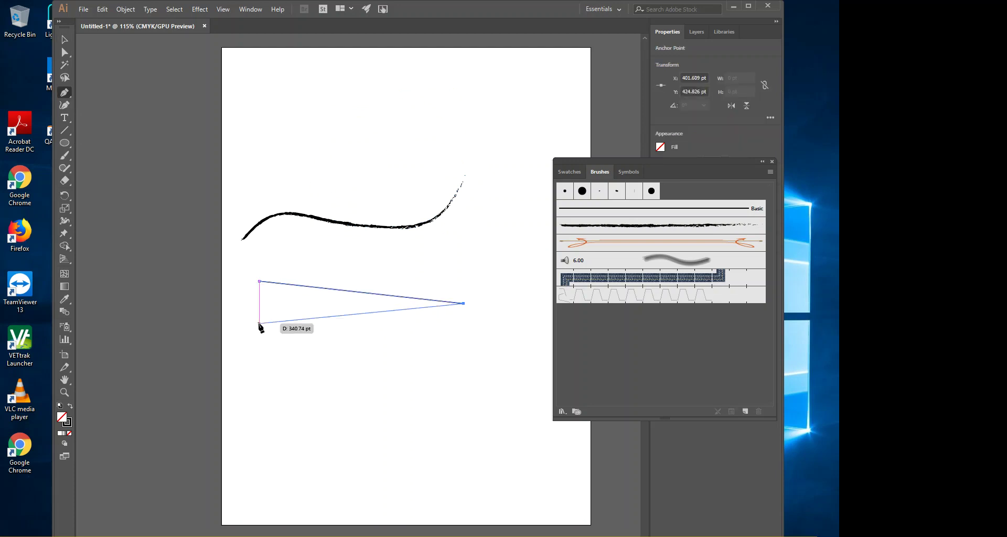
{"action": "left_click", "coordinate": [259, 281]}
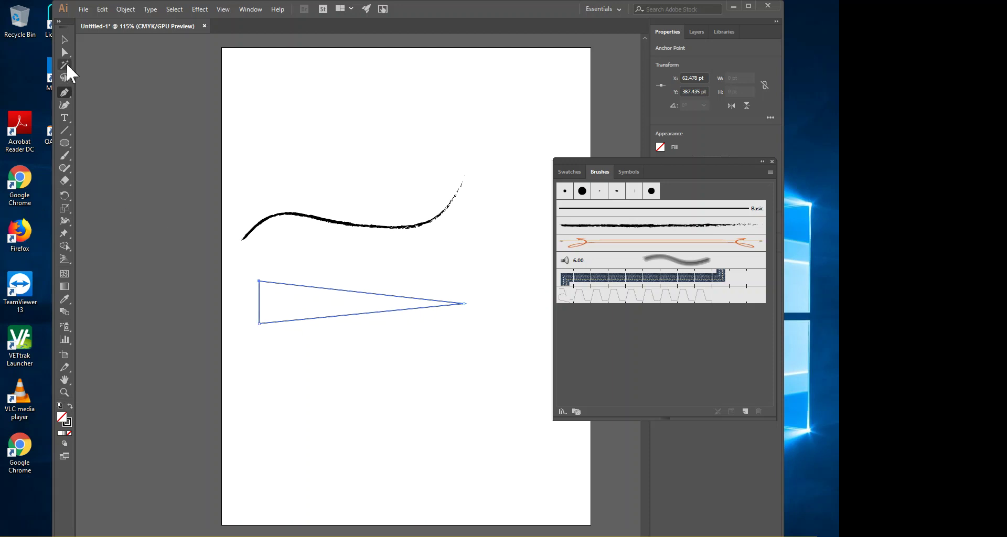
- Swap the triangle's fill and stroke to give it a solid black fill with no stroke, and deselect it
{"action": "left_click", "coordinate": [65, 39]}
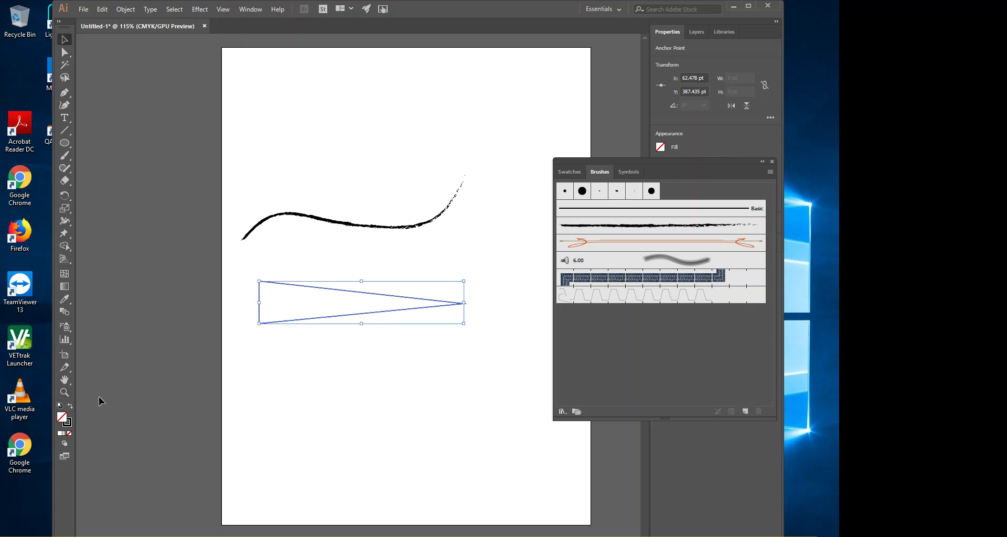
{"action": "left_click", "coordinate": [71, 408]}
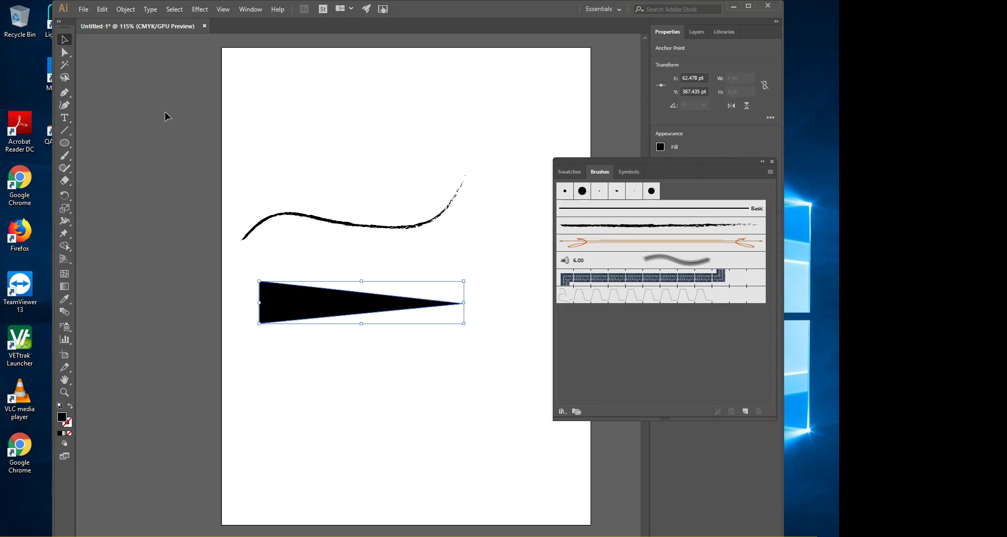
{"action": "left_click", "coordinate": [297, 131]}
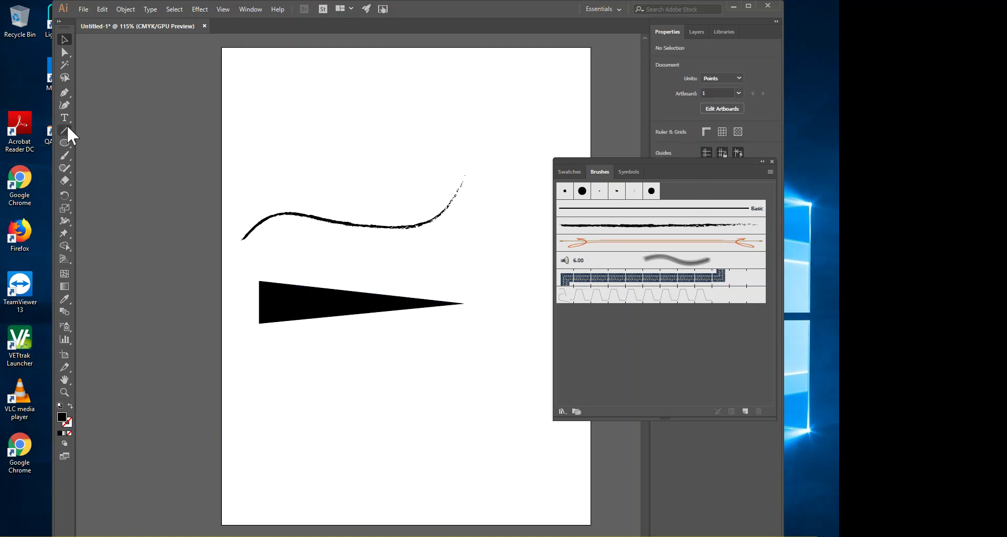
- Draw an open gear-tooth path about 64 pt wide and 58 pt high below the triangle with the Pen tool
{"action": "left_click", "coordinate": [64, 92]}
{"action": "left_click", "coordinate": [253, 421]}
{"action": "left_click", "coordinate": [259, 386]}
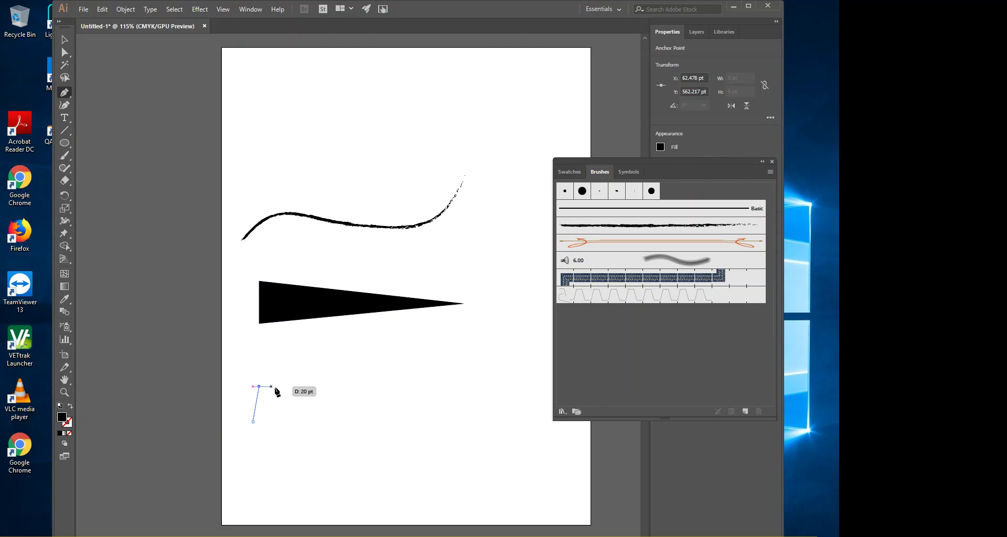
{"action": "left_click", "coordinate": [275, 386]}
{"action": "left_click", "coordinate": [279, 422]}
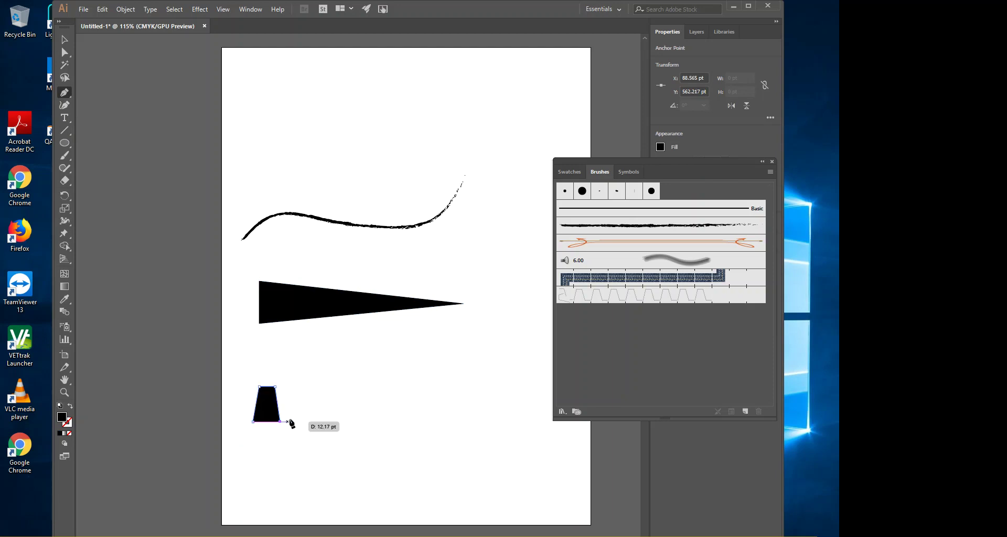
{"action": "left_click", "coordinate": [291, 422]}
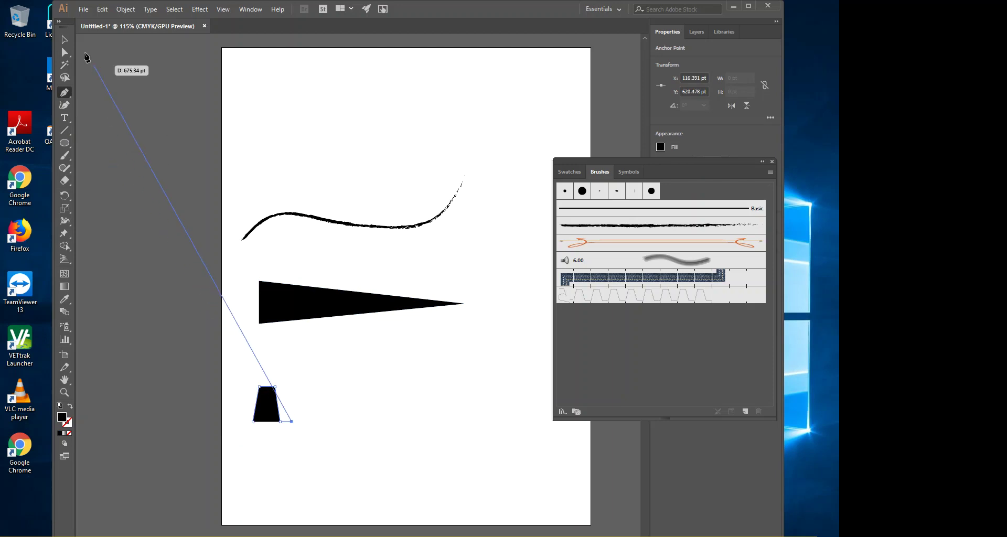
{"action": "right_click", "coordinate": [150, 74]}
{"action": "left_click", "coordinate": [64, 40]}
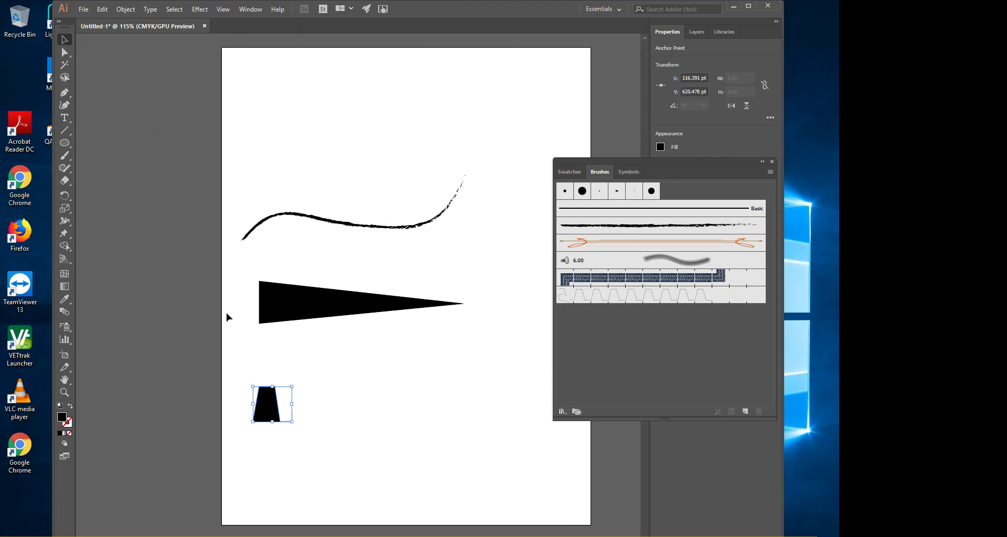
{"action": "left_click", "coordinate": [302, 389]}
- Shift the gear-tooth path slightly right, swap its fill and stroke to leave only a black outline, and deselect it
{"action": "left_click_drag", "start_coordinate": [271, 412], "coordinate": [275, 412]}
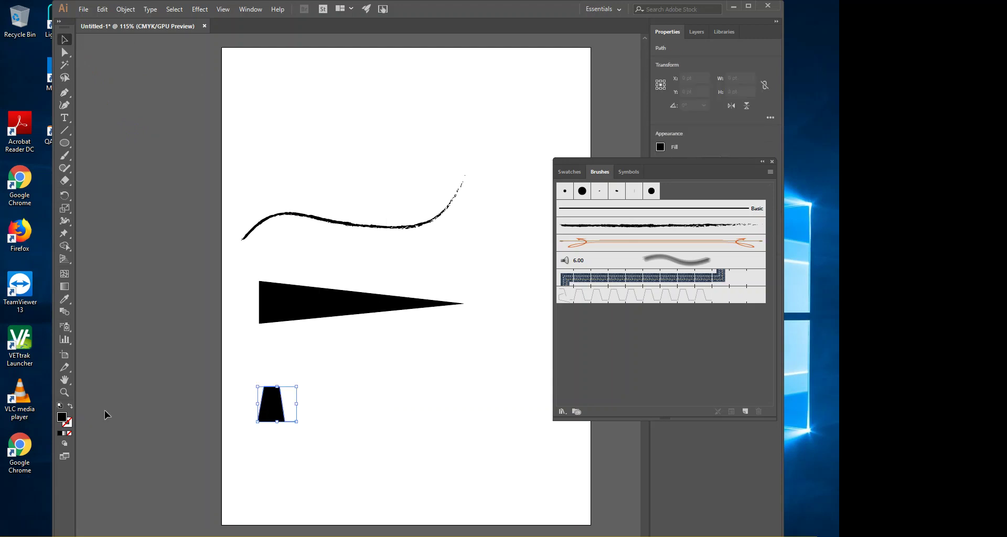
{"action": "left_click", "coordinate": [71, 407]}
{"action": "left_click", "coordinate": [313, 442]}
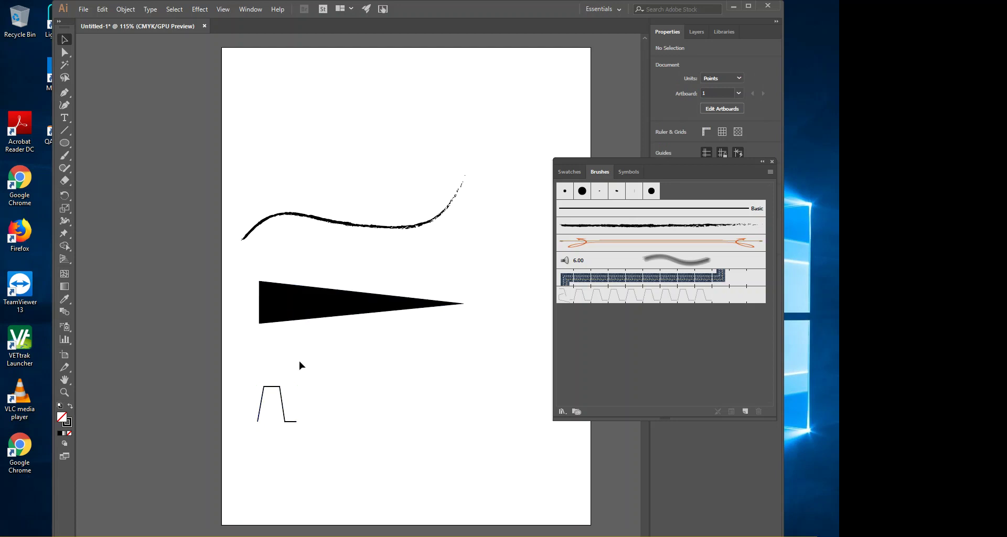
- Create an art brush from the black triangle, keeping the default options, including Stretch to Fit Stroke Length
{"action": "mouse_move", "coordinate": [306, 317]}
{"action": "left_mouse_down"}
{"action": "mouse_move", "coordinate": [402, 355]}
{"action": "mouse_move", "coordinate": [628, 346]}
{"action": "left_mouse_up"}
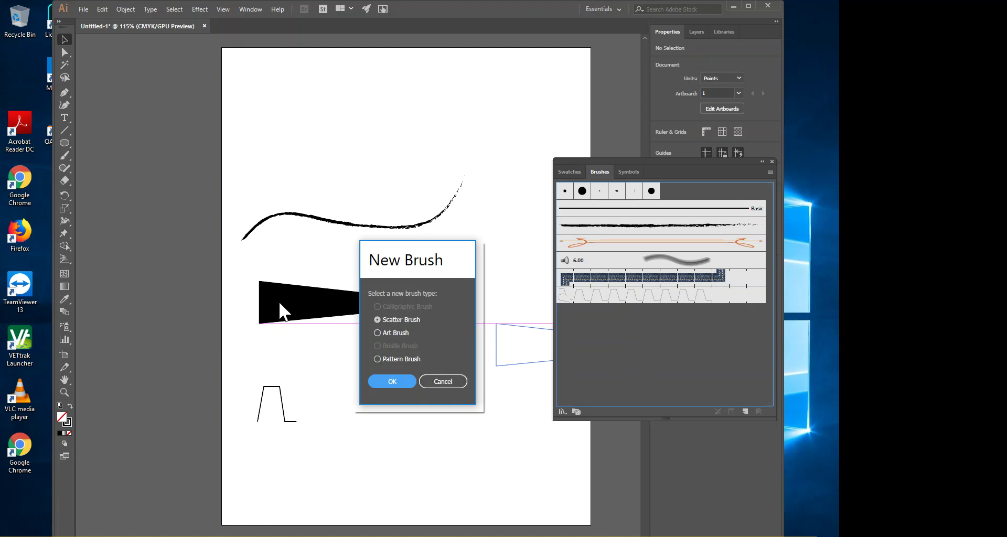
{"action": "left_click", "coordinate": [390, 333]}
{"action": "left_click", "coordinate": [393, 381]}
{"action": "left_click", "coordinate": [492, 444]}
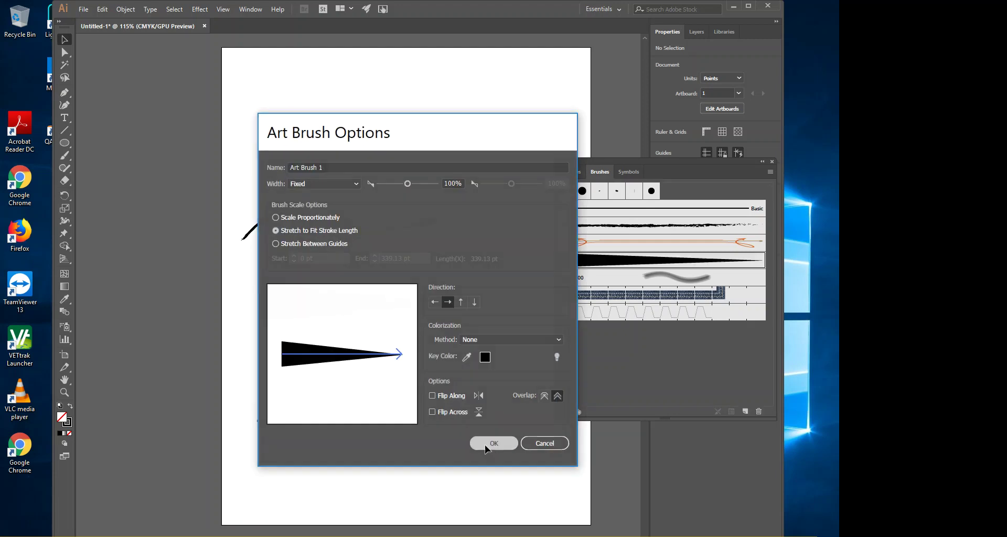
{"action": "left_click", "coordinate": [280, 395]}
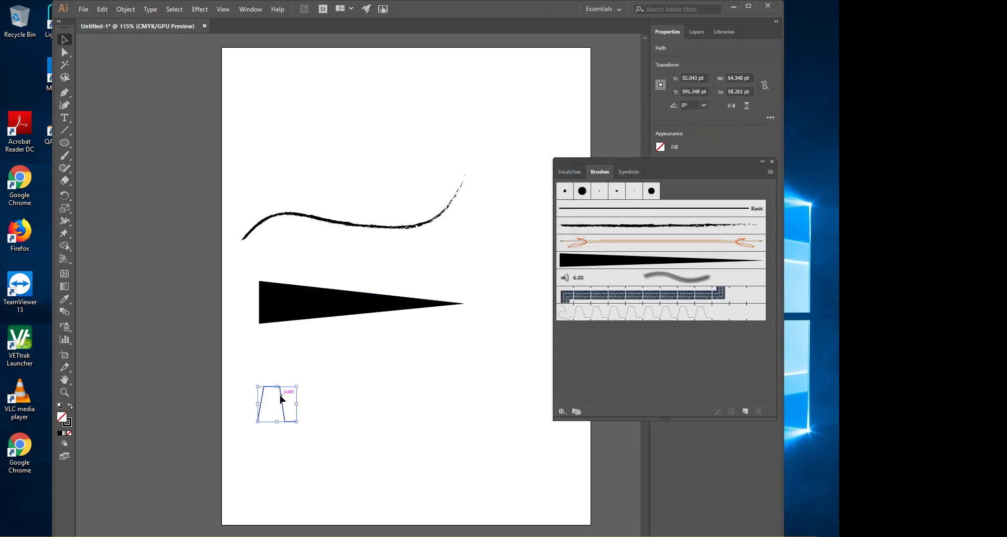
{"action": "mouse_move", "coordinate": [281, 399]}
{"action": "left_mouse_down"}
{"action": "mouse_move", "coordinate": [466, 402]}
{"action": "mouse_move", "coordinate": [591, 379]}
{"action": "mouse_move", "coordinate": [599, 367]}
{"action": "left_mouse_up"}
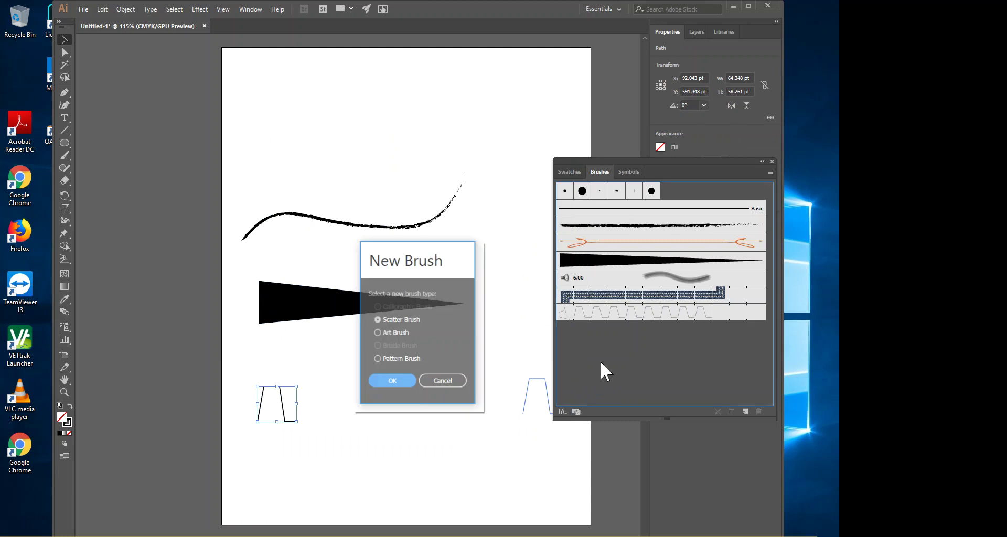
{"action": "left_click", "coordinate": [405, 357]}
{"action": "left_click", "coordinate": [438, 383]}
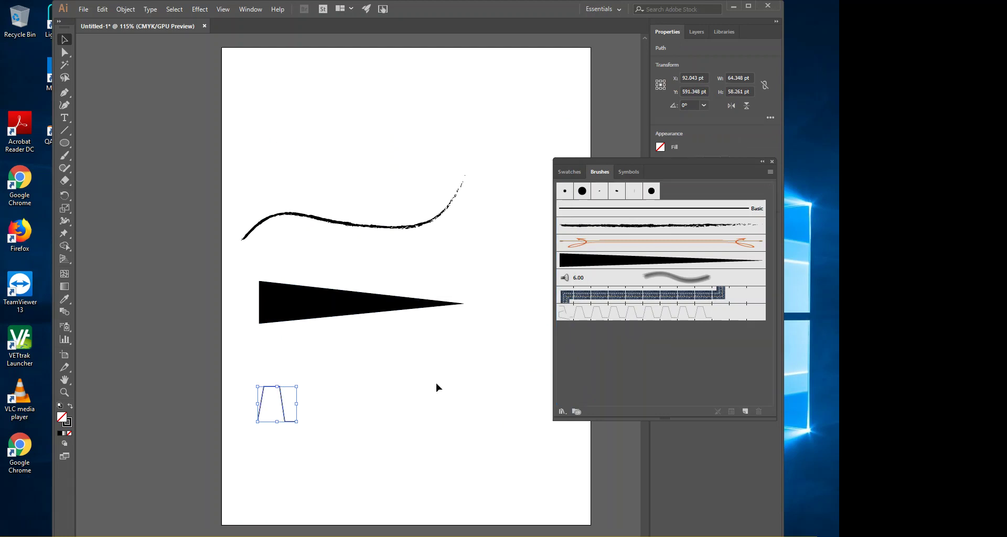
- Create a pattern brush from the gear-tooth path, keeping the default options
{"action": "left_click_drag", "start_coordinate": [285, 406], "coordinate": [636, 351]}
{"action": "left_click_drag", "start_coordinate": [635, 348], "coordinate": [634, 347]}
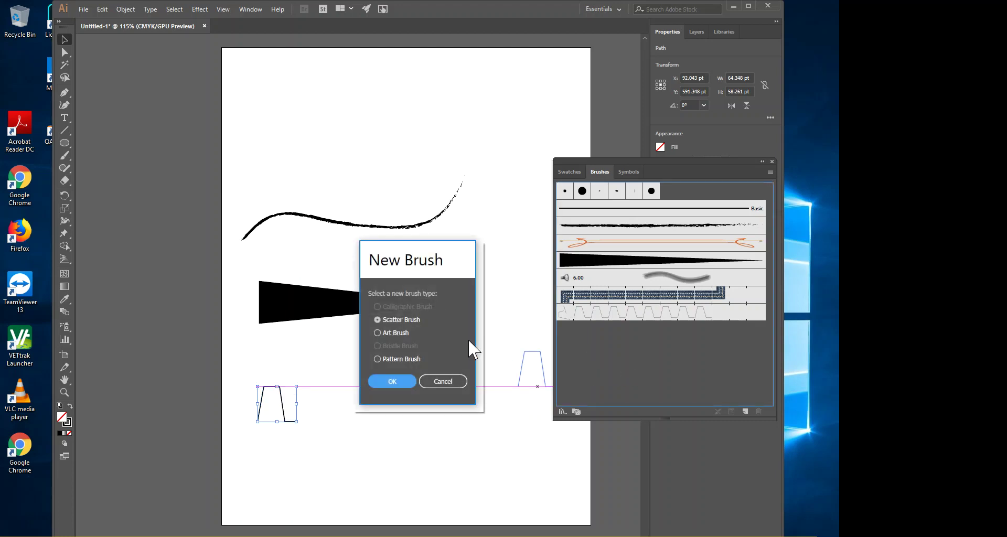
{"action": "left_click", "coordinate": [391, 361]}
{"action": "left_click", "coordinate": [391, 381]}
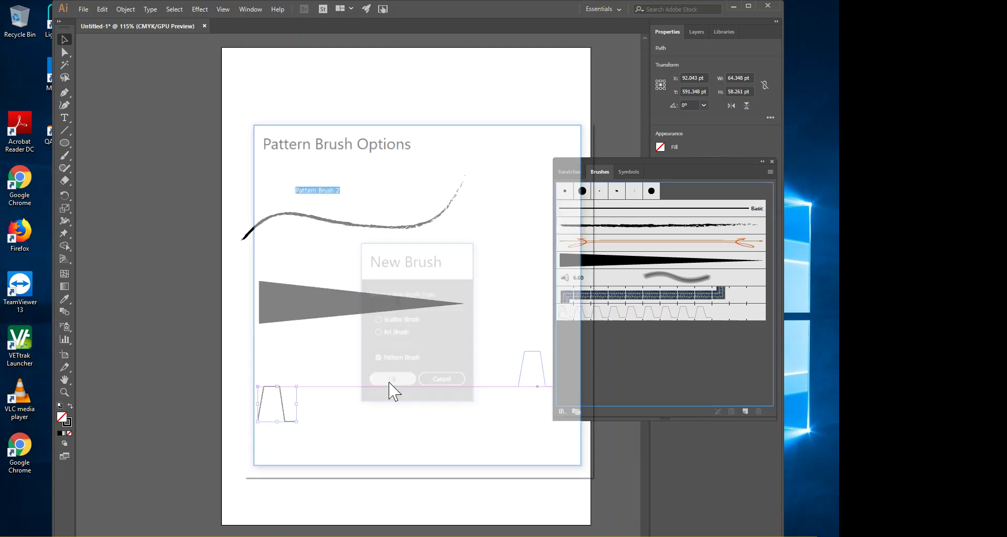
{"action": "left_click", "coordinate": [496, 450]}
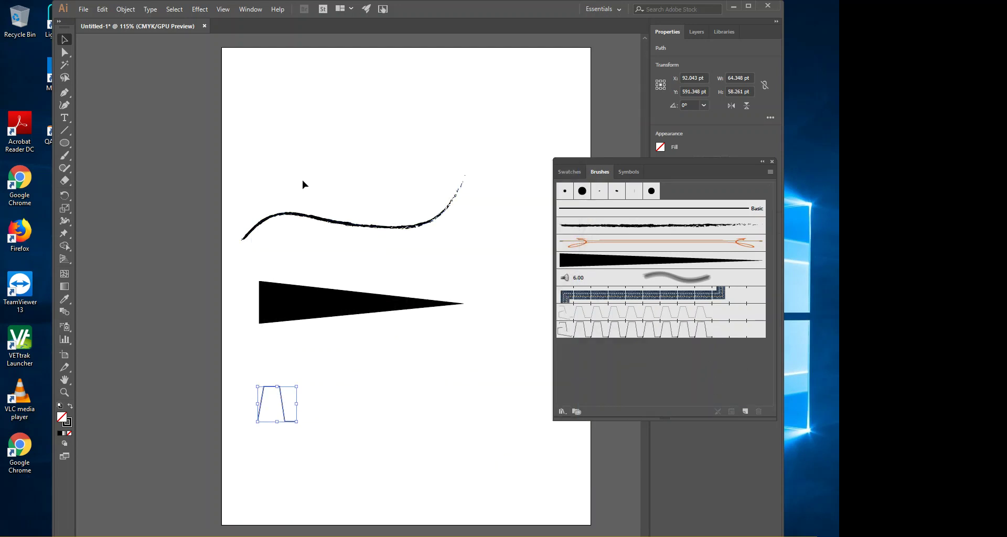
- Move the wavy stroke up and to the right, and apply the tapered triangle art brush to it
{"action": "left_click_drag", "start_coordinate": [318, 221], "coordinate": [366, 163]}
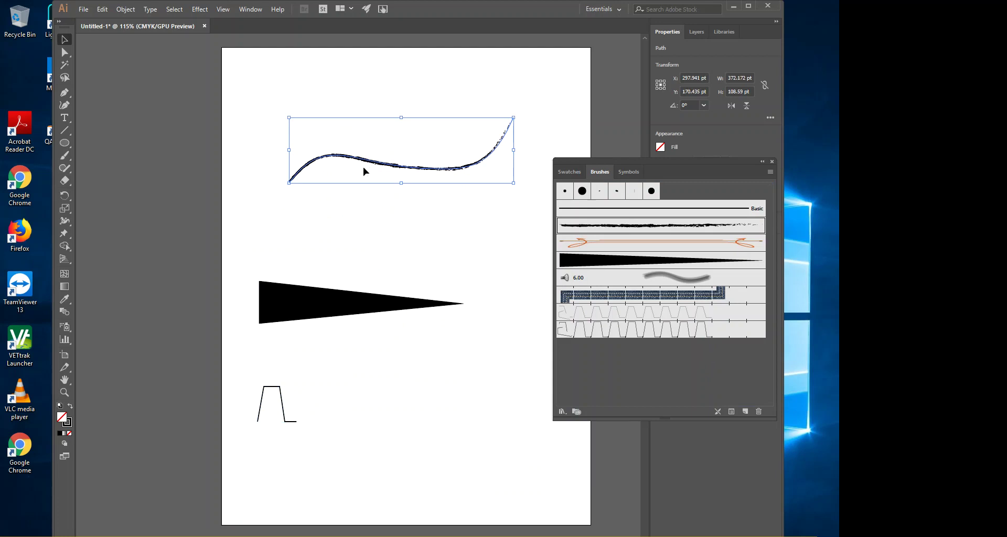
{"action": "left_click", "coordinate": [615, 263]}
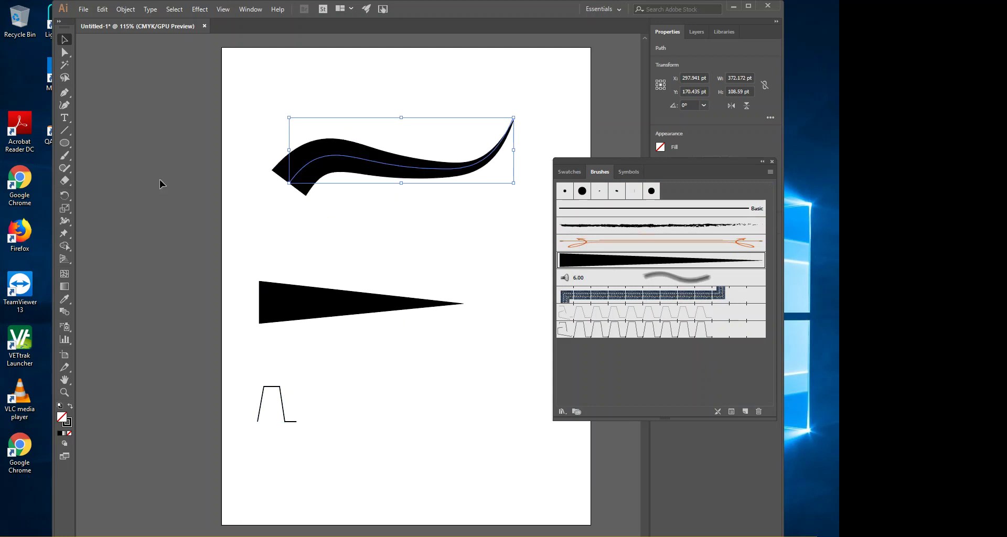
- Paint two overlapping, curved freehand strokes between the wavy stroke and the triangle with the Paintbrush and the triangle art brush
{"action": "left_click", "coordinate": [65, 155]}
{"action": "mouse_move", "coordinate": [310, 239]}
{"action": "left_mouse_down"}
{"action": "mouse_move", "coordinate": [351, 210]}
{"action": "mouse_move", "coordinate": [461, 221]}
{"action": "mouse_move", "coordinate": [404, 244]}
{"action": "mouse_move", "coordinate": [400, 257]}
{"action": "left_mouse_up"}
- Select the wavy stroke and the painted strokes together, set their stroke weight to 0.5 pt, and deselect them
{"action": "left_click", "coordinate": [64, 39]}
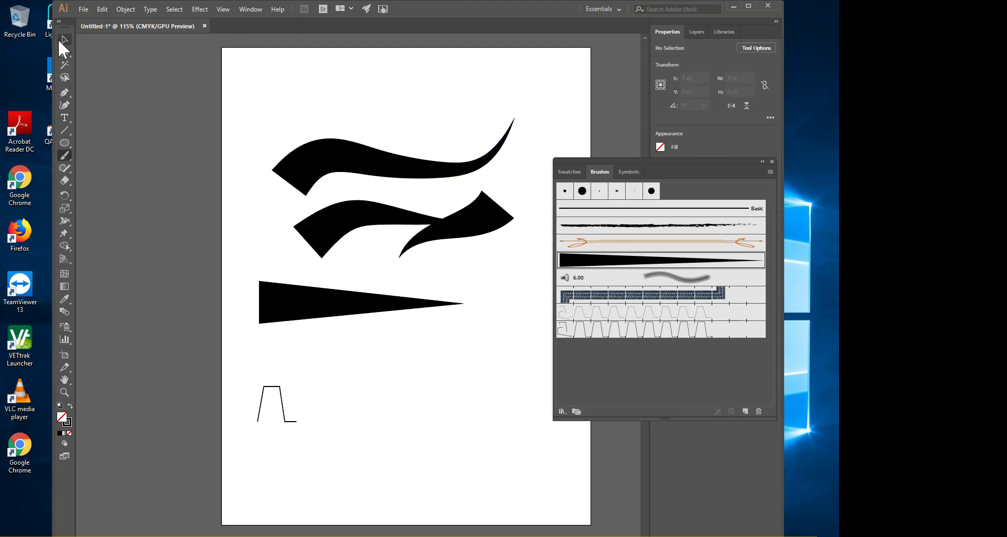
{"action": "mouse_move", "coordinate": [339, 118]}
{"action": "left_mouse_down"}
{"action": "mouse_move", "coordinate": [468, 257]}
{"action": "mouse_move", "coordinate": [452, 248]}
{"action": "left_mouse_up"}
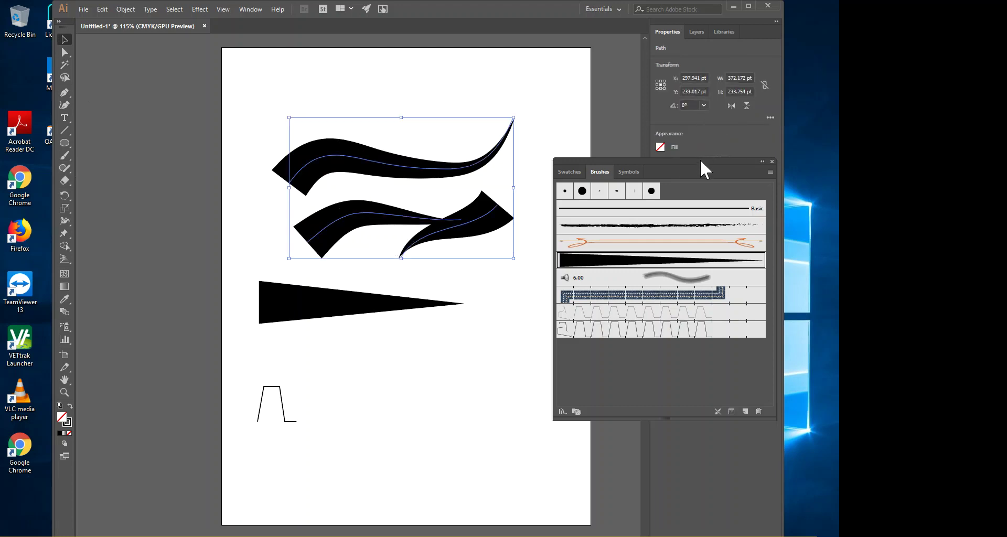
{"action": "left_click_drag", "start_coordinate": [696, 165], "coordinate": [706, 306]}
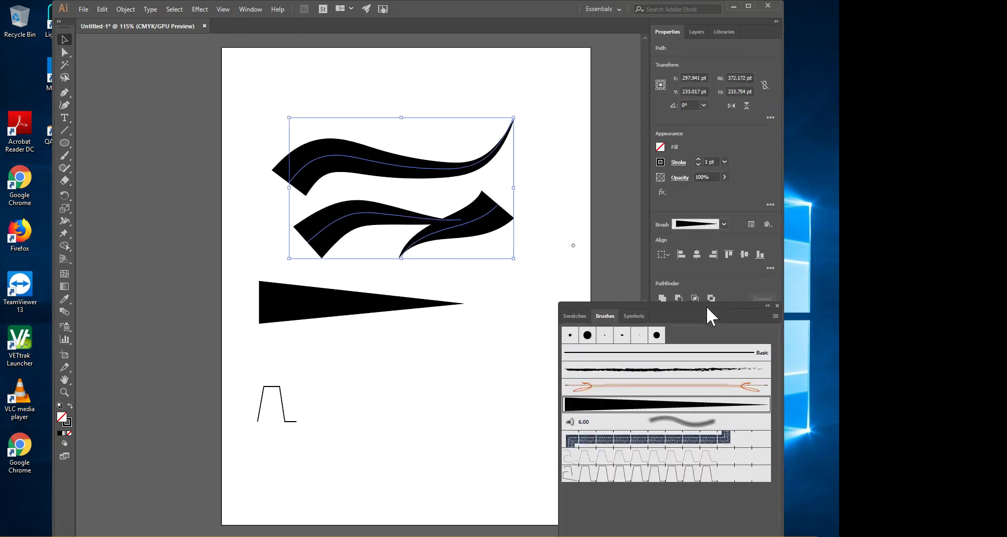
{"action": "left_click", "coordinate": [724, 161]}
{"action": "left_click", "coordinate": [741, 184]}
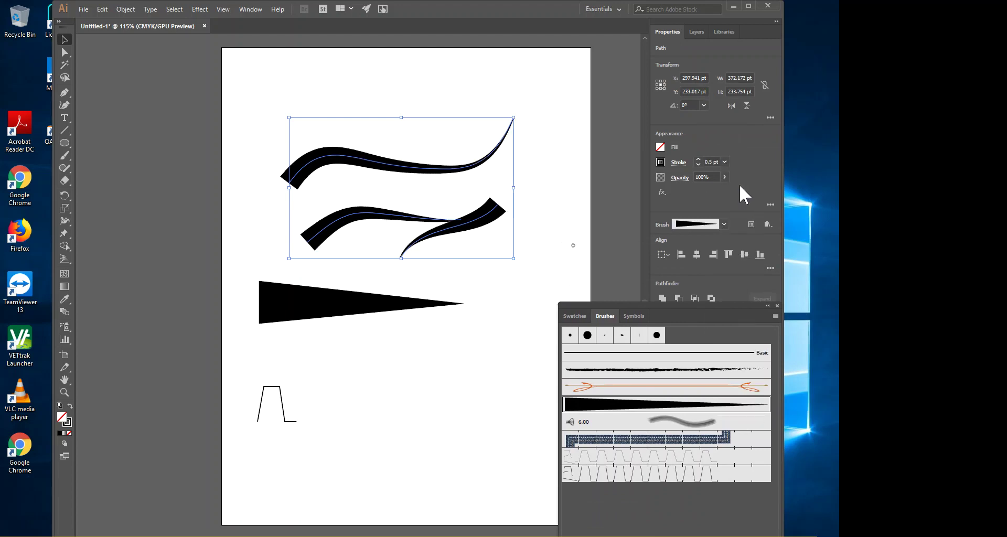
{"action": "left_click", "coordinate": [724, 163]}
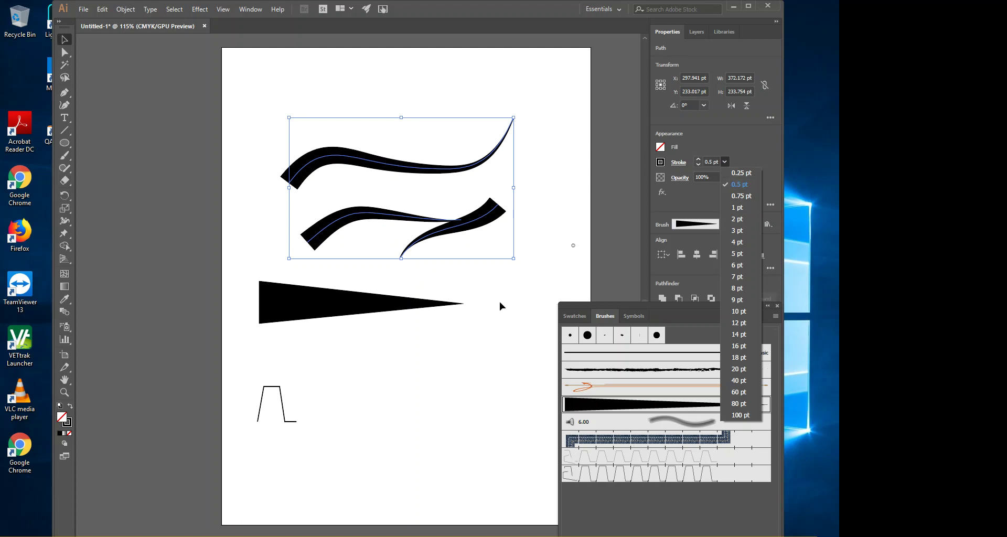
{"action": "key", "text": "Escape"}
{"action": "left_click", "coordinate": [375, 413]}
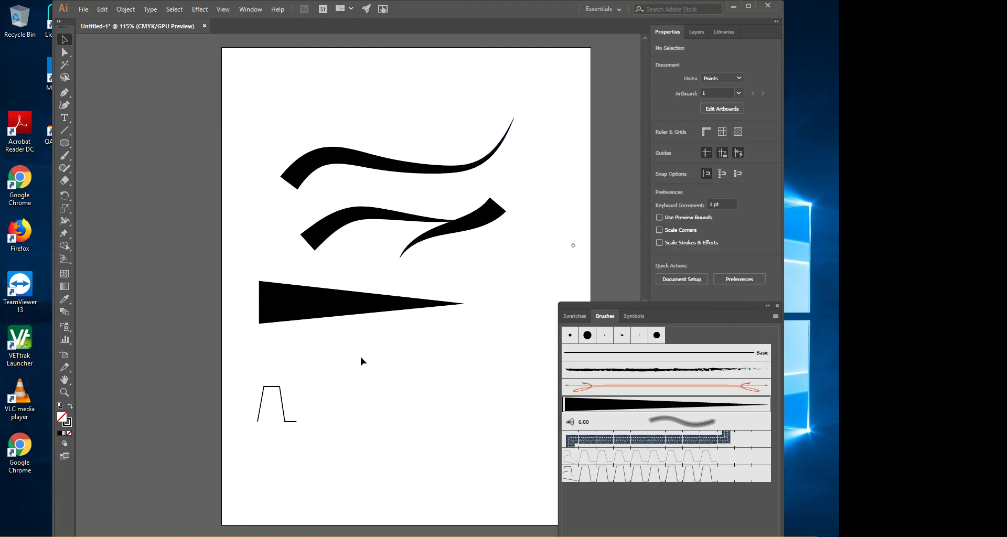
- Draw a circle about 172 pt across beside the gear-tooth path, and give it the newest gear-tooth pattern brush at 0.5 pt stroke weight
{"action": "left_click", "coordinate": [65, 143]}
{"action": "left_click_drag", "start_coordinate": [356, 359], "coordinate": [461, 463]}
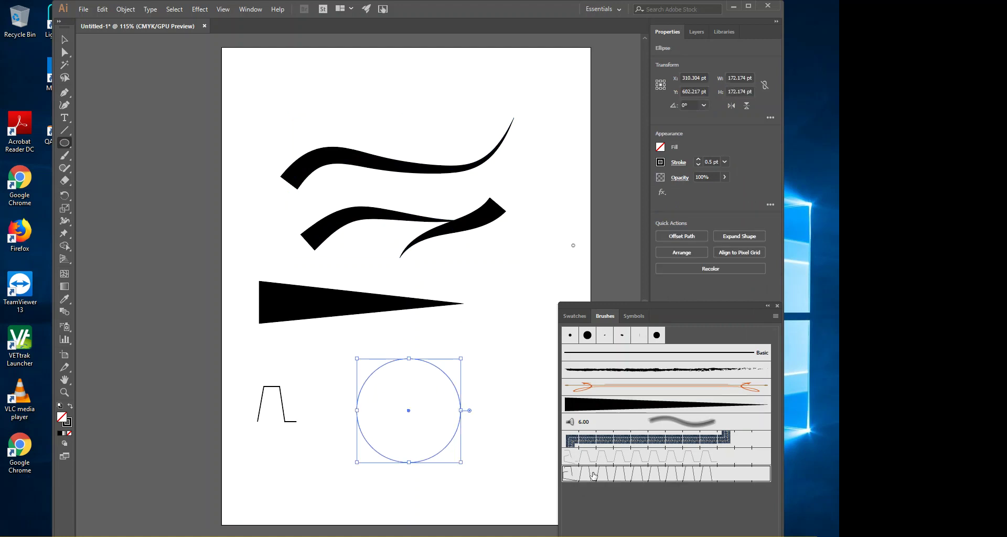
{"action": "left_click", "coordinate": [575, 474]}
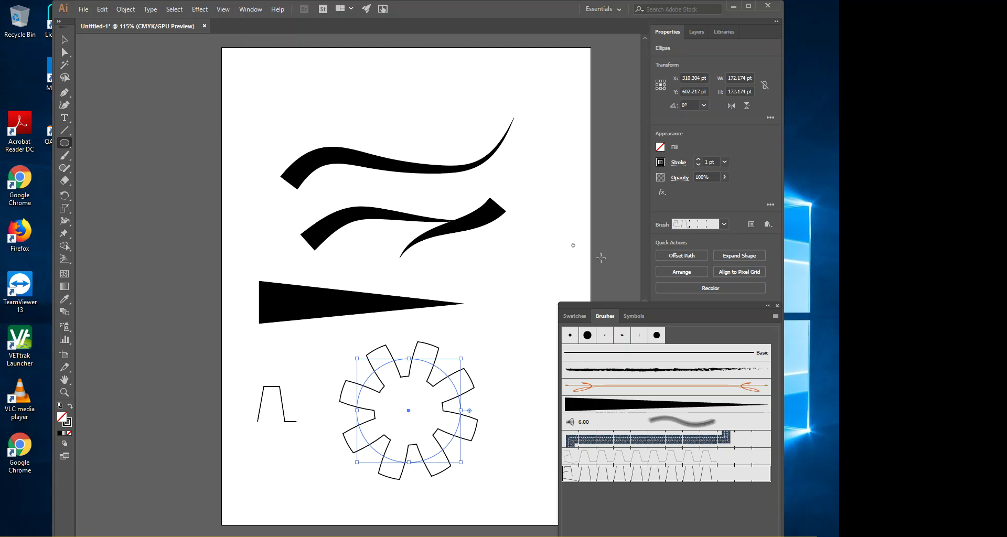
{"action": "left_click", "coordinate": [725, 162]}
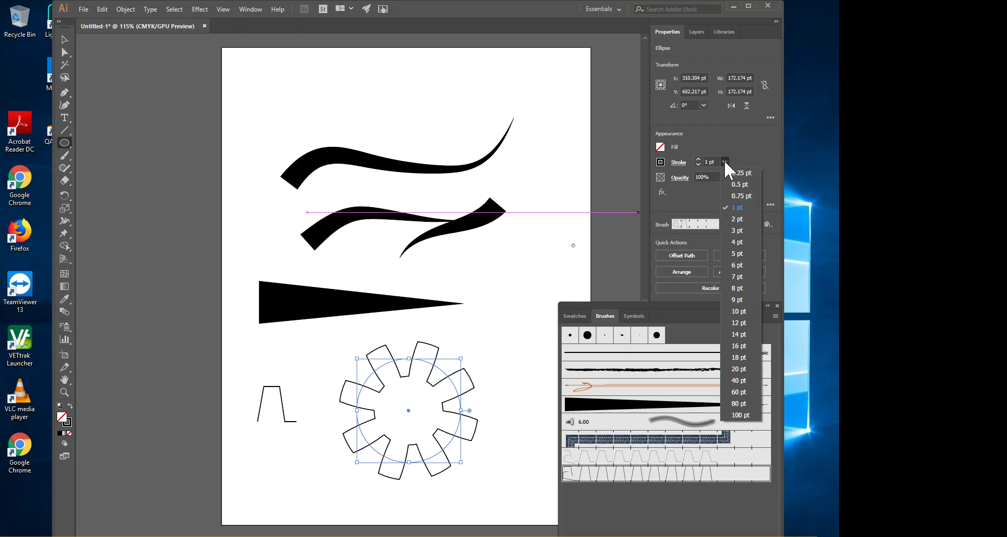
{"action": "left_click", "coordinate": [740, 184]}
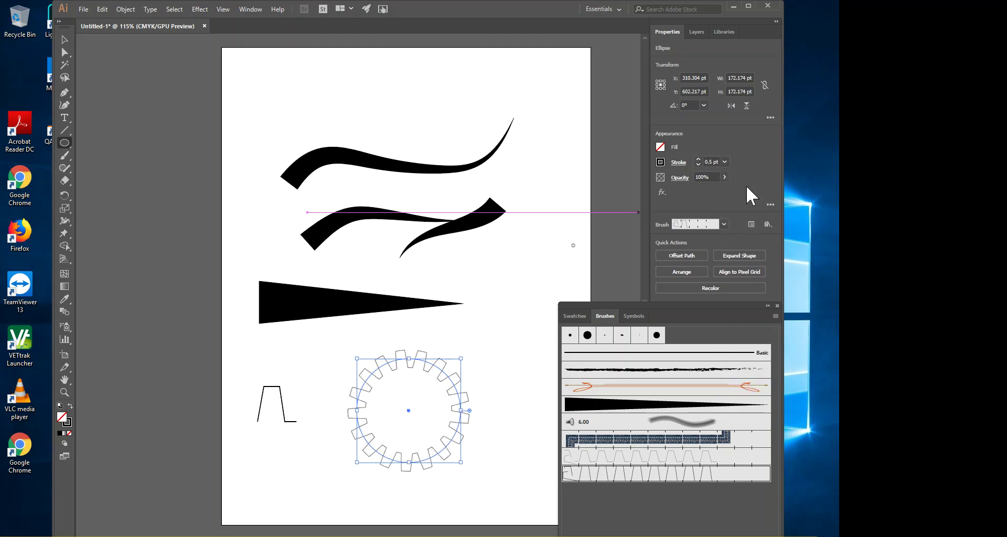
- Select all the artwork and delete it to leave the artboard empty
{"action": "left_click", "coordinate": [65, 40]}
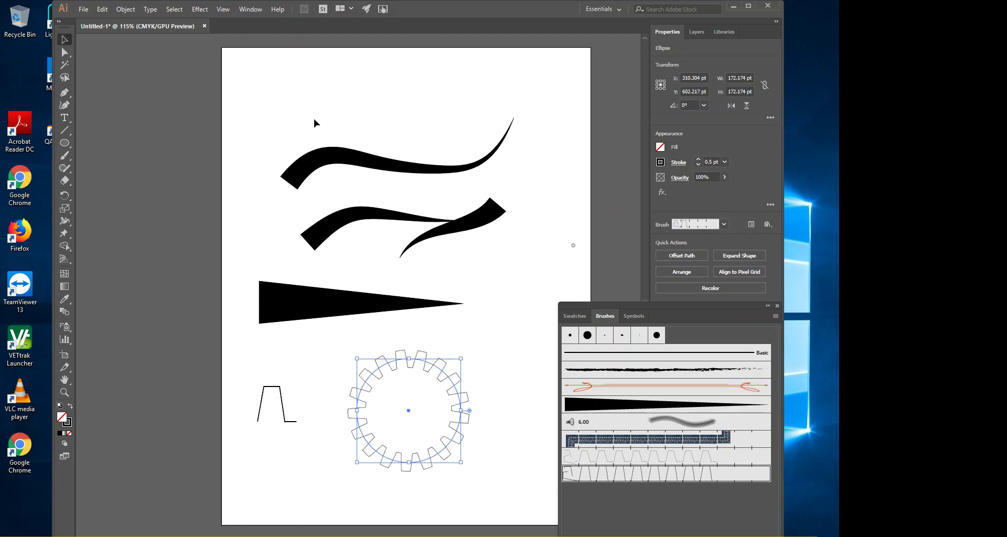
{"action": "mouse_move", "coordinate": [262, 100]}
{"action": "left_mouse_down"}
{"action": "mouse_move", "coordinate": [454, 456]}
{"action": "mouse_move", "coordinate": [474, 471]}
{"action": "left_mouse_up"}
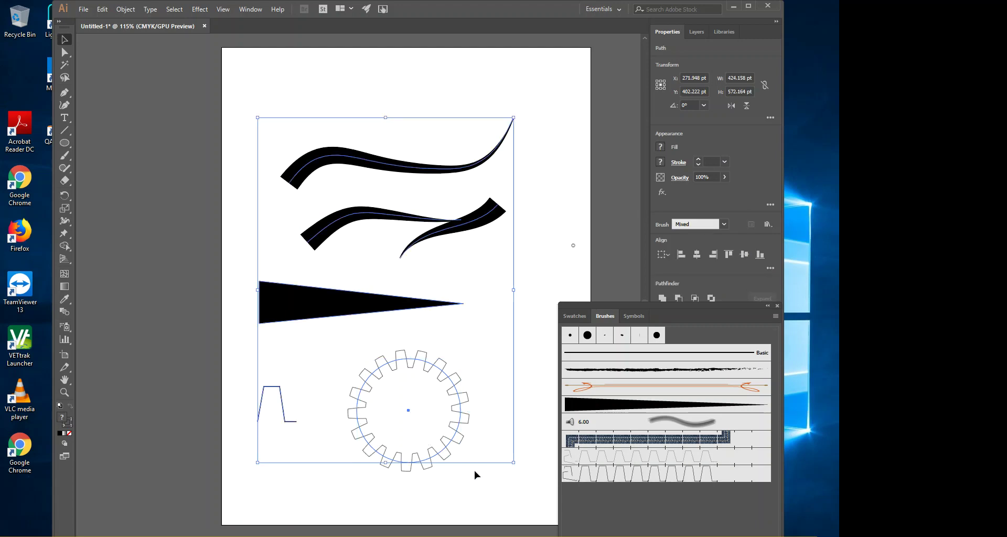
{"action": "key", "text": "Delete"}
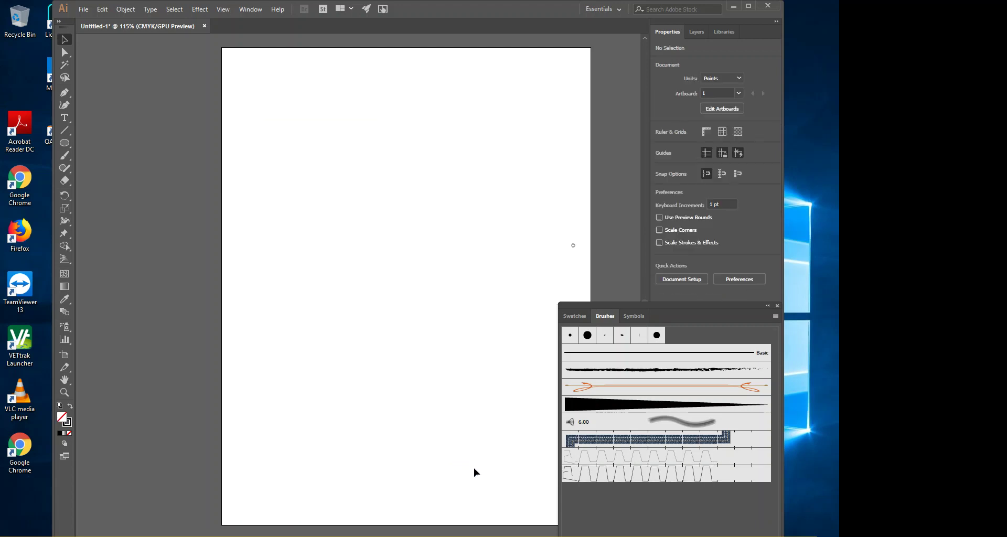
- Draw an ellipse about 231 by 196 pt in the artboard's upper left, and give it a solid black fill with no stroke
{"action": "left_click", "coordinate": [64, 143]}
{"action": "mouse_move", "coordinate": [255, 102]}
{"action": "left_mouse_down"}
{"action": "mouse_move", "coordinate": [386, 172]}
{"action": "mouse_move", "coordinate": [395, 222]}
{"action": "left_mouse_up"}
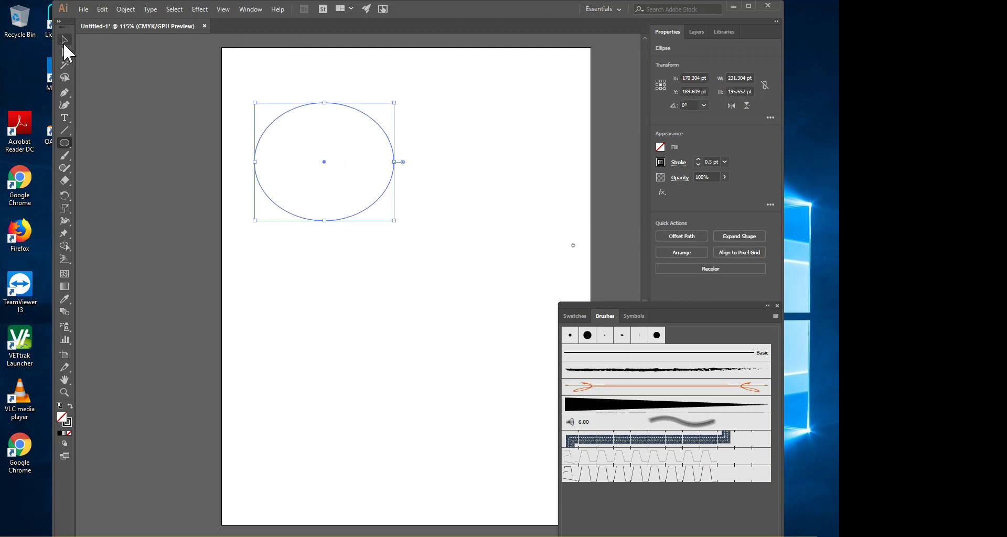
{"action": "left_click", "coordinate": [69, 407]}
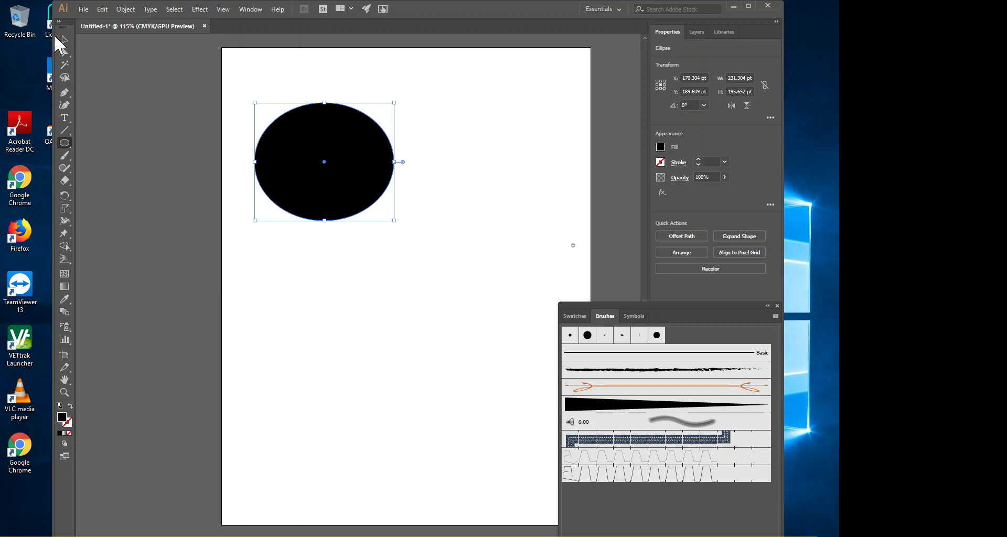
{"action": "left_click", "coordinate": [65, 40]}
- Hide the ellipse's bounding box and show it again
{"action": "key", "text": "ctrl+shift+b"}
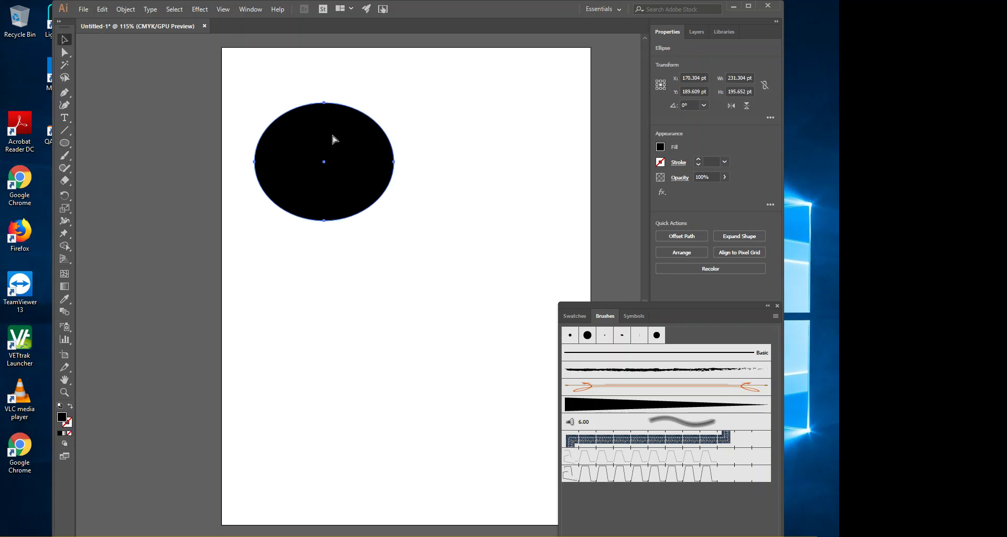
{"action": "key", "text": "ctrl+shift+b"}
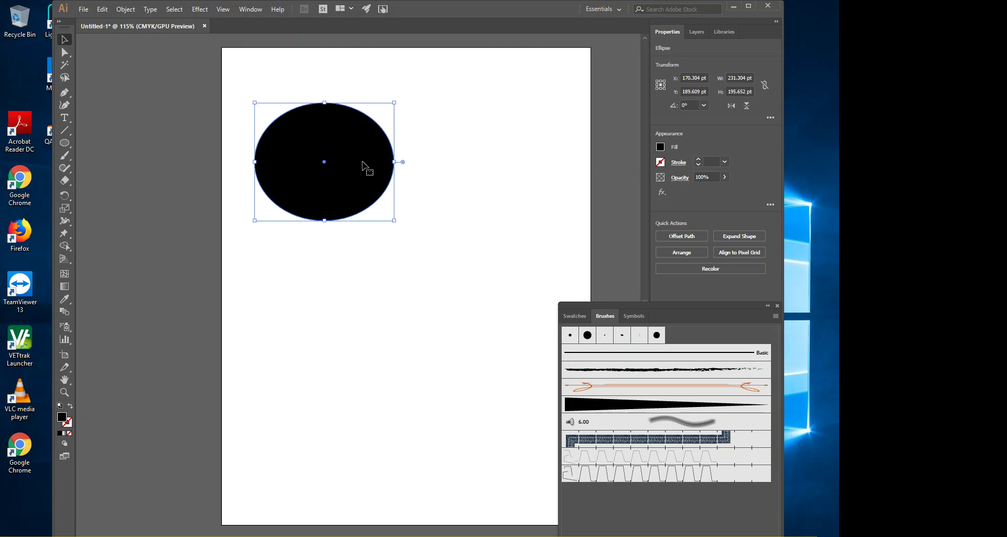
- Duplicate the black ellipse about 56 pt right and 25 pt down, and move both overlapping ellipses toward the artboard's middle
{"action": "left_click_drag", "start_coordinate": [351, 157], "coordinate": [385, 172]}
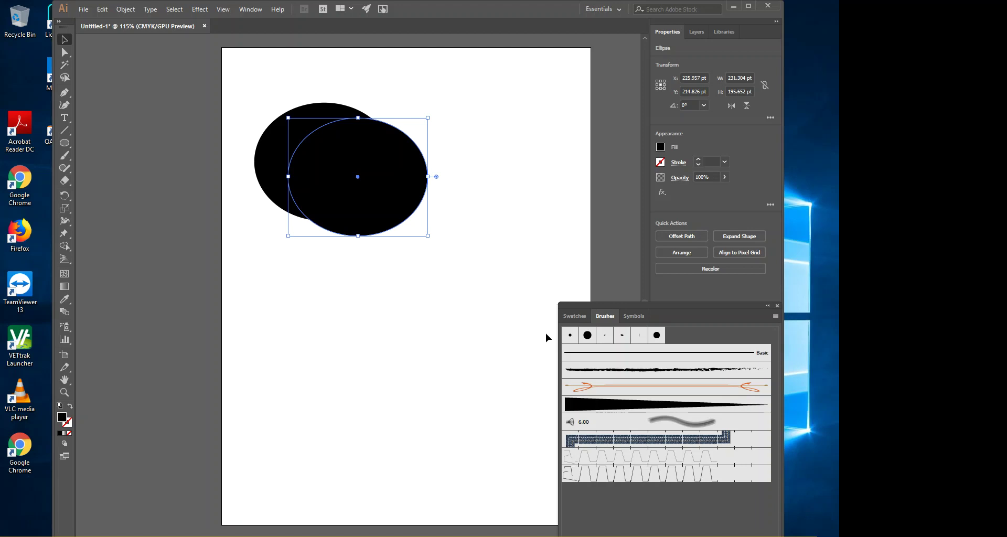
{"action": "left_click_drag", "start_coordinate": [263, 82], "coordinate": [440, 256]}
{"action": "left_click_drag", "start_coordinate": [324, 158], "coordinate": [358, 231]}
{"action": "left_click_drag", "start_coordinate": [696, 306], "coordinate": [762, 366]}
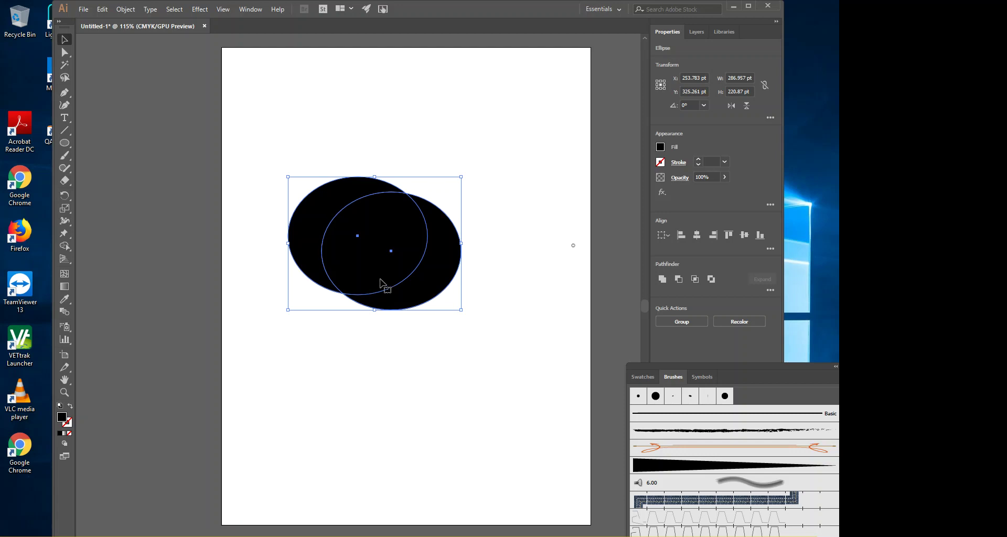
- Show the Pathfinder options and divide the two overlapping black ellipses along their shared outlines
{"action": "left_click", "coordinate": [259, 8]}
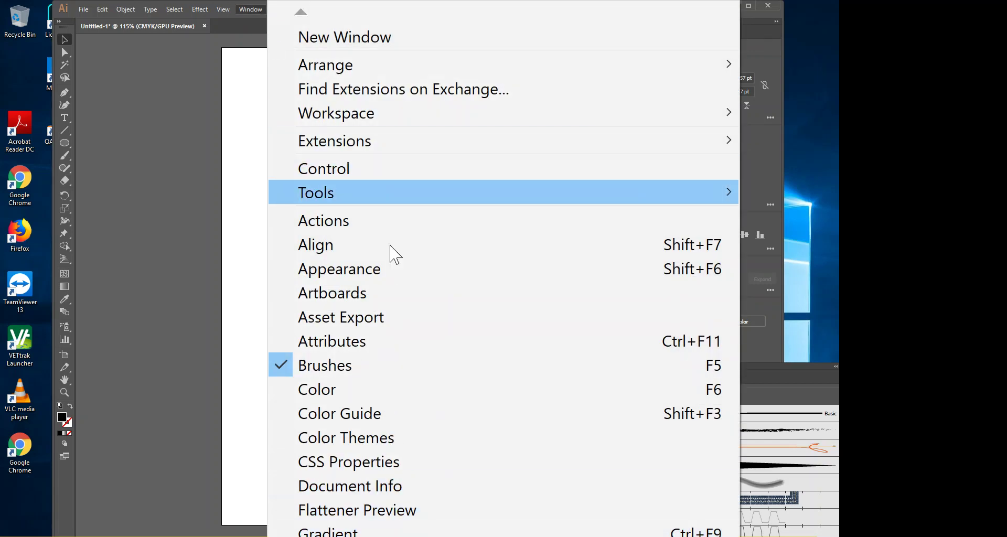
{"action": "mouse_move", "coordinate": [420, 536]}
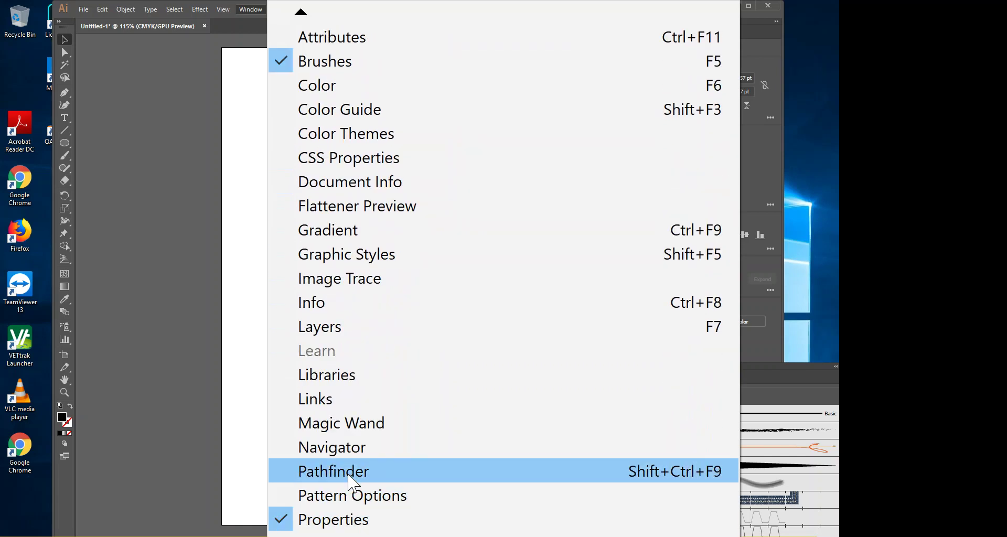
{"action": "left_click", "coordinate": [347, 472]}
{"action": "left_click_drag", "start_coordinate": [99, 356], "coordinate": [568, 100]}
{"action": "left_click", "coordinate": [281, 149]}
{"action": "left_click_drag", "start_coordinate": [278, 128], "coordinate": [504, 333]}
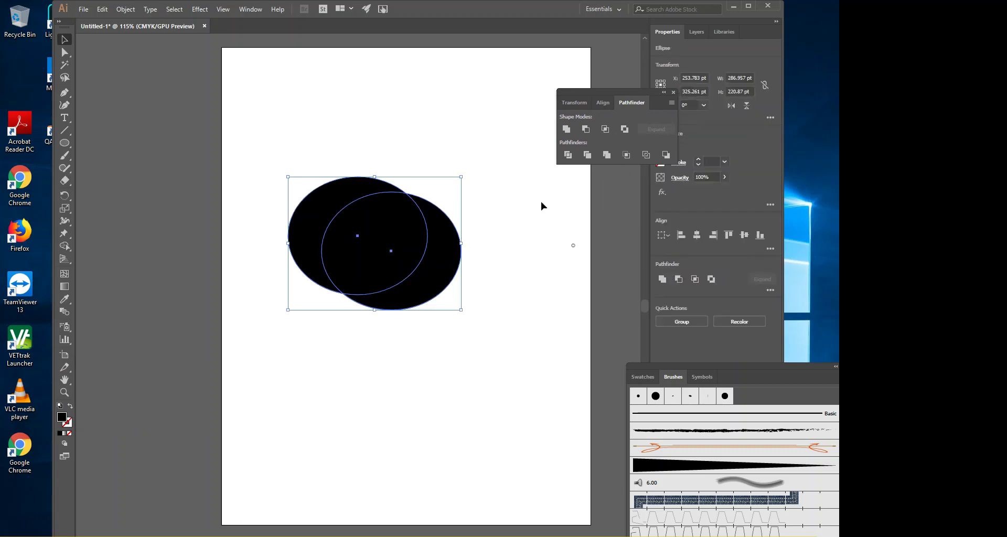
{"action": "left_click", "coordinate": [568, 155]}
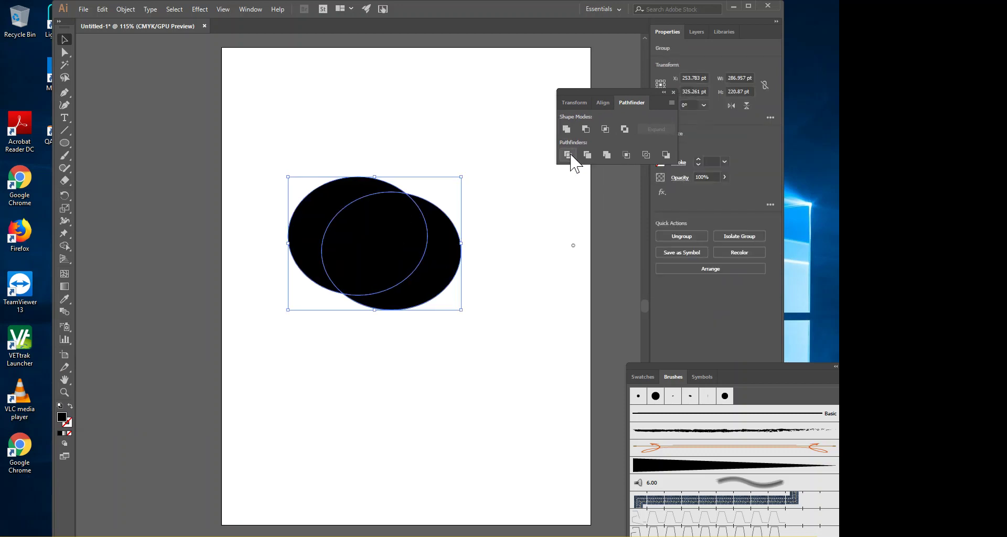
- Ungroup the divided ellipses, pull out the overlapping middle piece and delete it, leaving the two black crescents
{"action": "left_click_drag", "start_coordinate": [396, 255], "coordinate": [370, 188]}
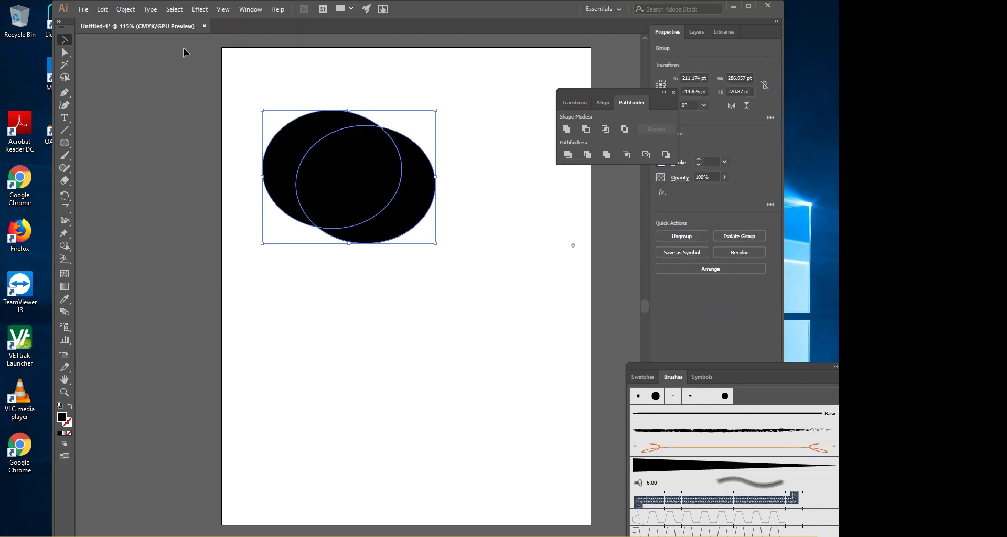
{"action": "left_click", "coordinate": [126, 10]}
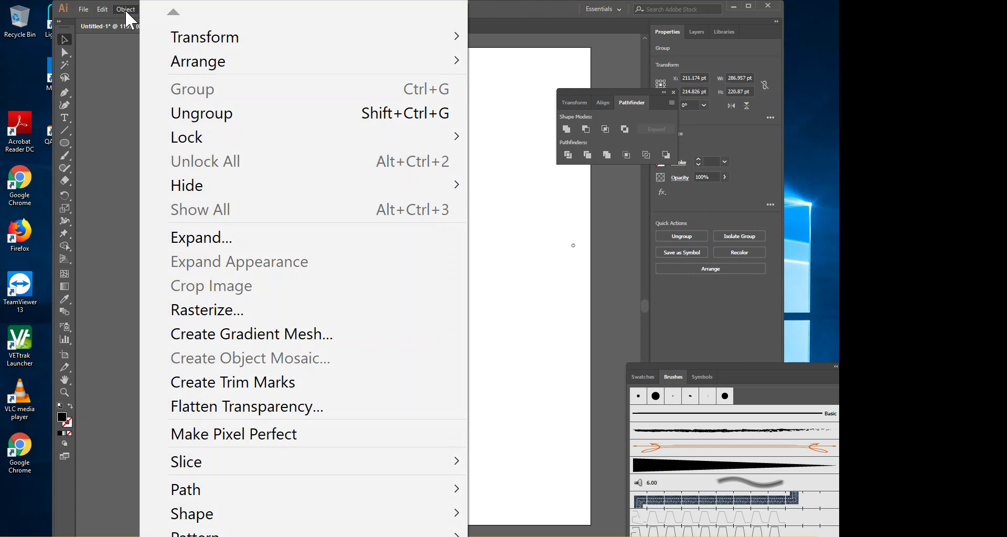
{"action": "left_click", "coordinate": [198, 111]}
{"action": "left_click", "coordinate": [335, 331]}
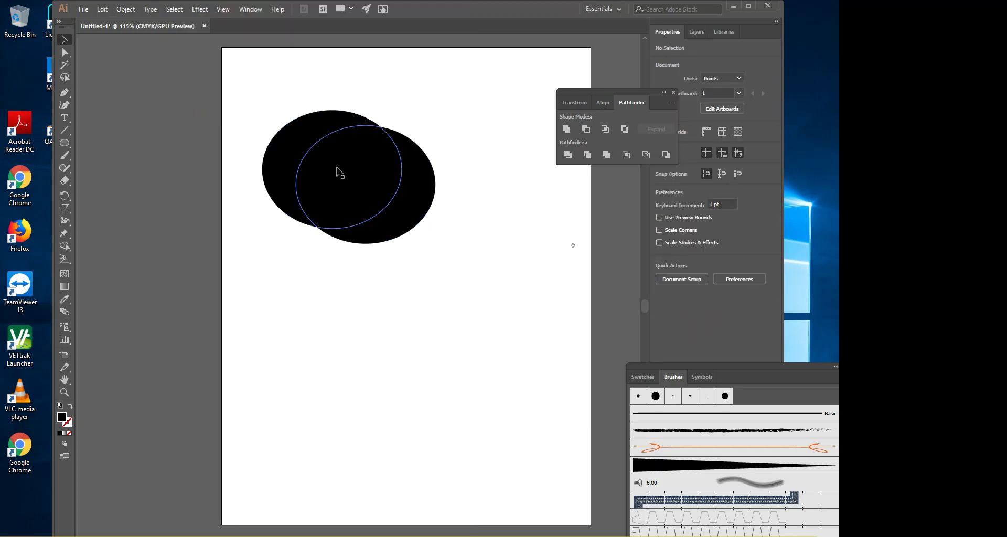
{"action": "left_click_drag", "start_coordinate": [371, 335], "coordinate": [373, 336]}
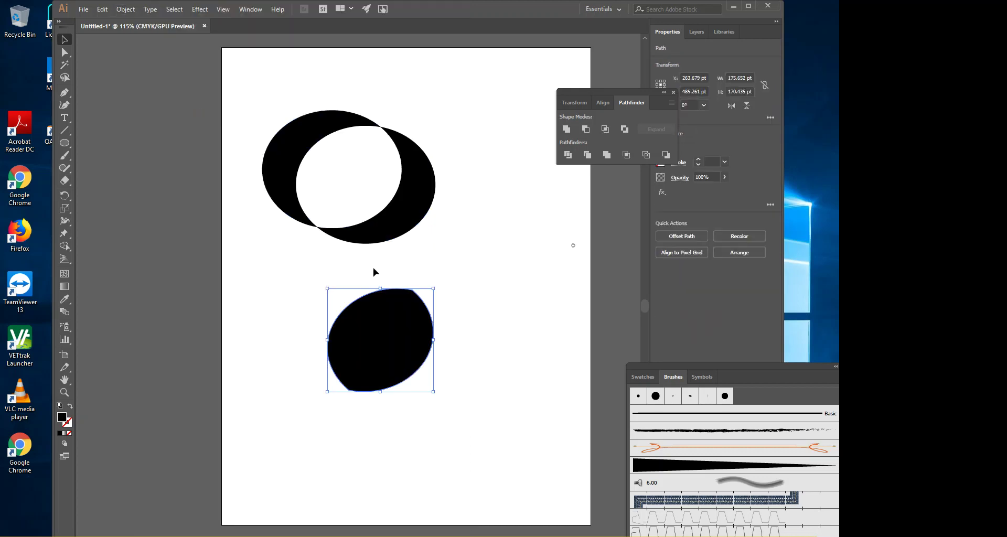
{"action": "key", "text": "Delete"}
- Move the two crescents to the artboard's lower half, squash each to about 157 pt high, and shift the right one slightly outward
{"action": "left_click_drag", "start_coordinate": [295, 149], "coordinate": [302, 350]}
{"action": "left_click_drag", "start_coordinate": [398, 213], "coordinate": [385, 372]}
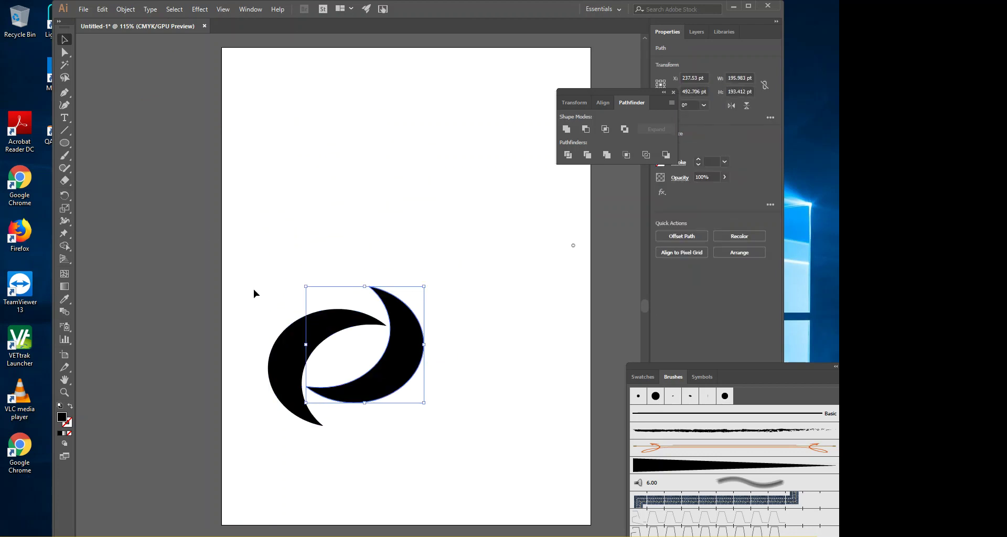
{"action": "left_click_drag", "start_coordinate": [226, 233], "coordinate": [462, 451]}
{"action": "left_click_drag", "start_coordinate": [345, 286], "coordinate": [346, 312]}
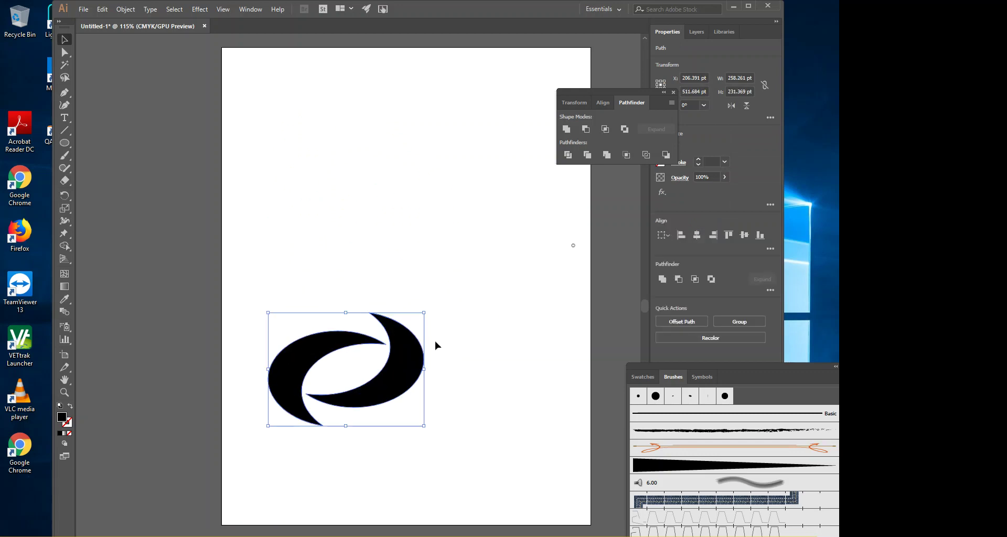
{"action": "left_click", "coordinate": [475, 350]}
{"action": "left_click_drag", "start_coordinate": [400, 396], "coordinate": [417, 397]}
- Try to fill the left crescent with red C90000 using the Color Picker
{"action": "left_click", "coordinate": [283, 376]}
{"action": "double_click", "coordinate": [63, 418]}
{"action": "mouse_move", "coordinate": [413, 266]}
{"action": "left_mouse_down"}
{"action": "mouse_move", "coordinate": [414, 244]}
{"action": "mouse_move", "coordinate": [413, 265]}
{"action": "left_mouse_up"}
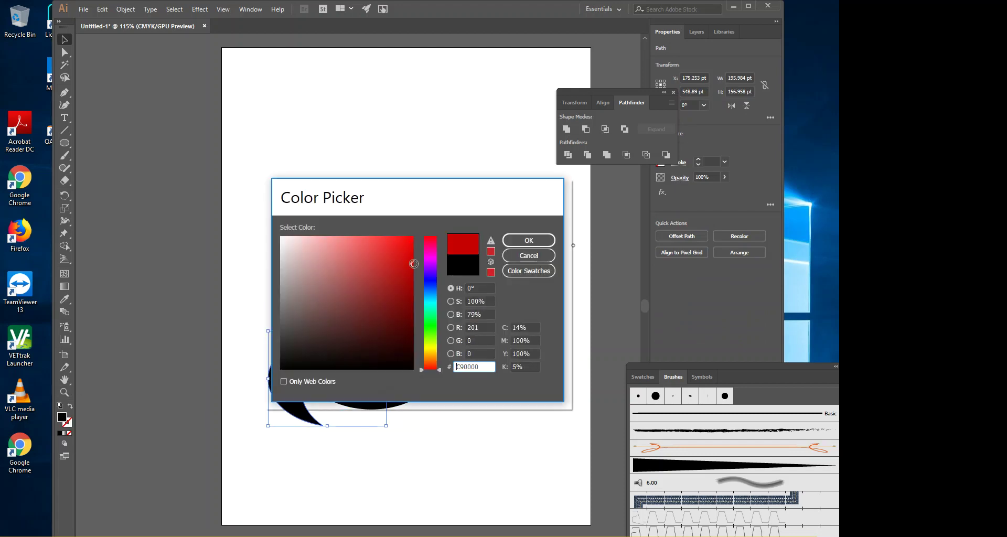
{"action": "left_click", "coordinate": [530, 240]}
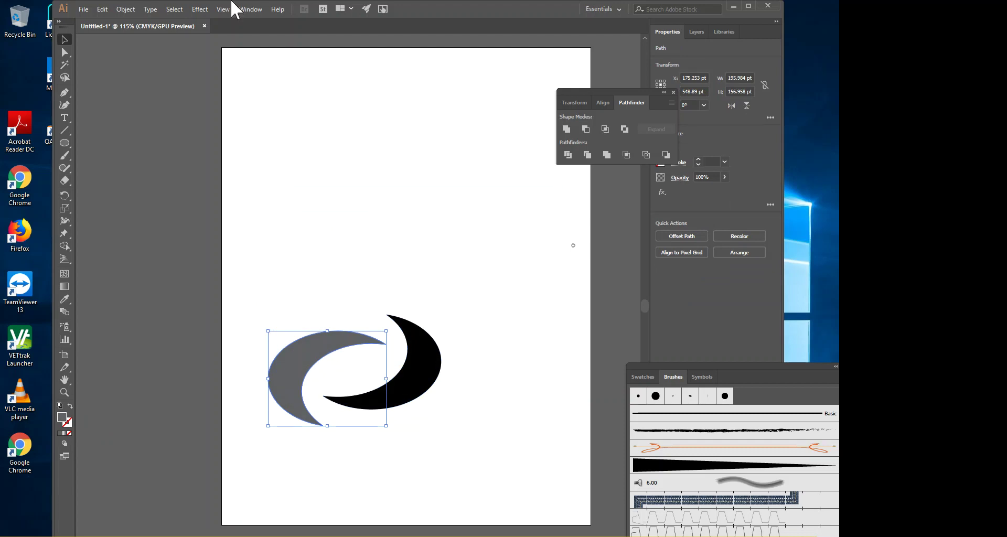
{"action": "double_click", "coordinate": [311, 361]}
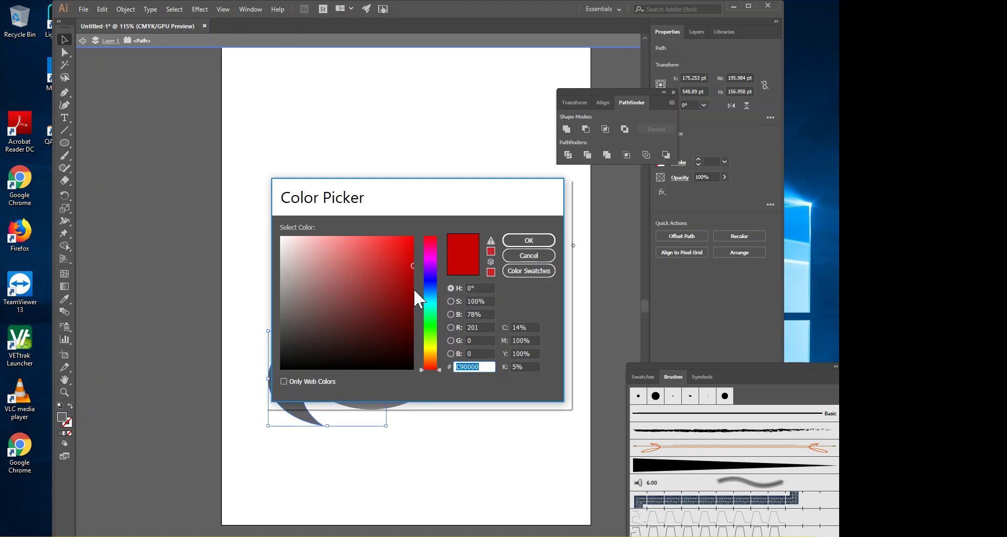
{"action": "left_click", "coordinate": [529, 256]}
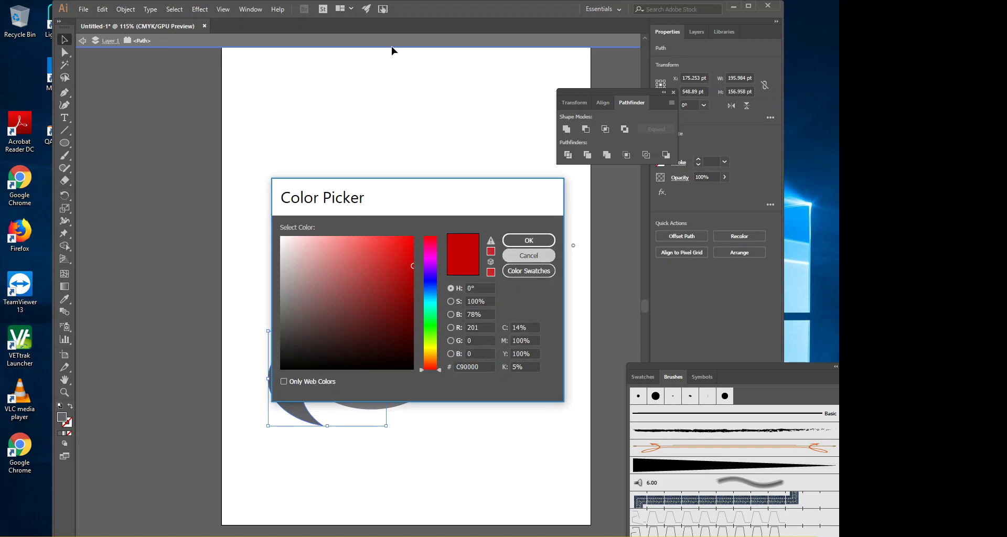
- Load the Earthtone swatch library and fill the left crescent with its first dark reddish-brown swatch
{"action": "left_click", "coordinate": [259, 9]}
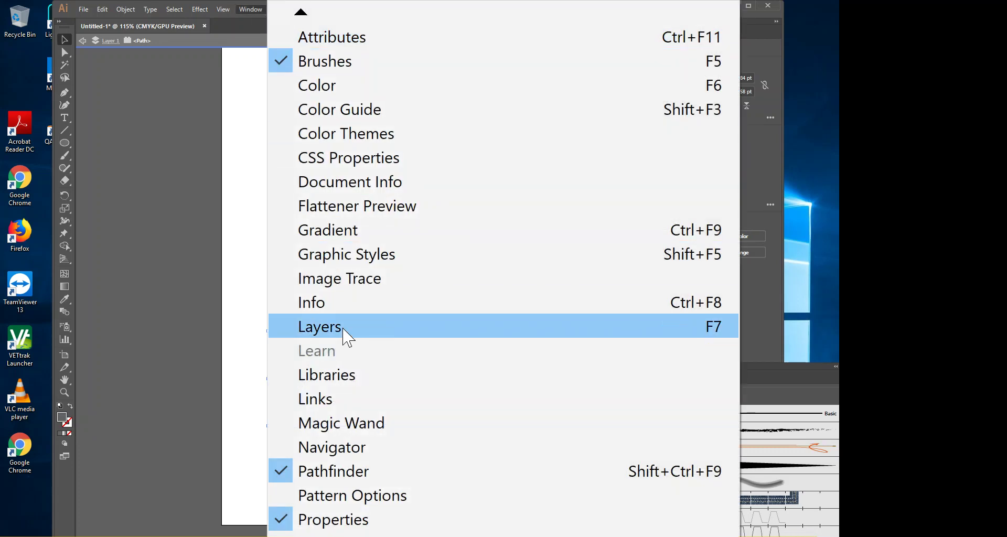
{"action": "scroll", "coordinate": [504, 532], "scroll_direction": "down", "scroll_amount": 3}
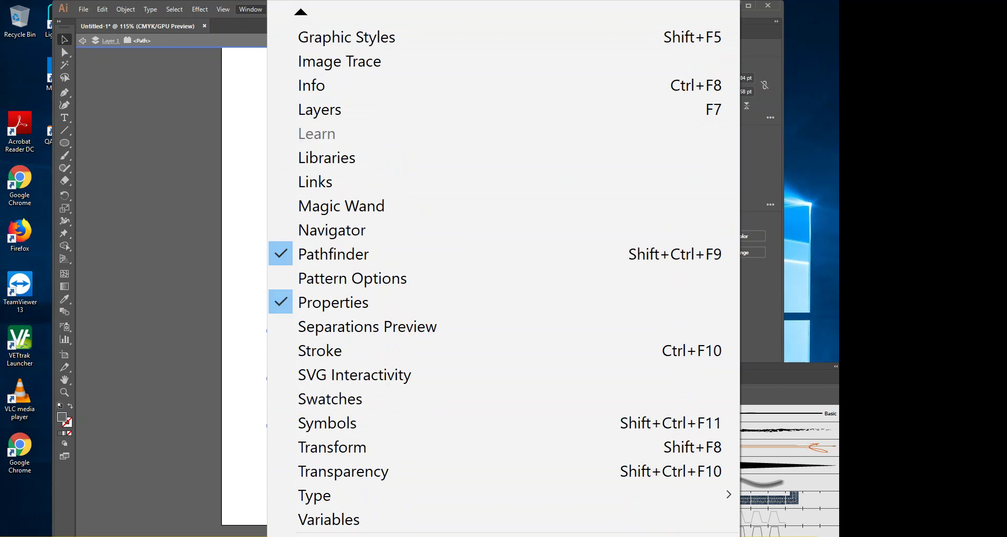
{"action": "scroll", "coordinate": [409, 520], "scroll_direction": "down", "scroll_amount": 2}
{"action": "mouse_move", "coordinate": [412, 525]}
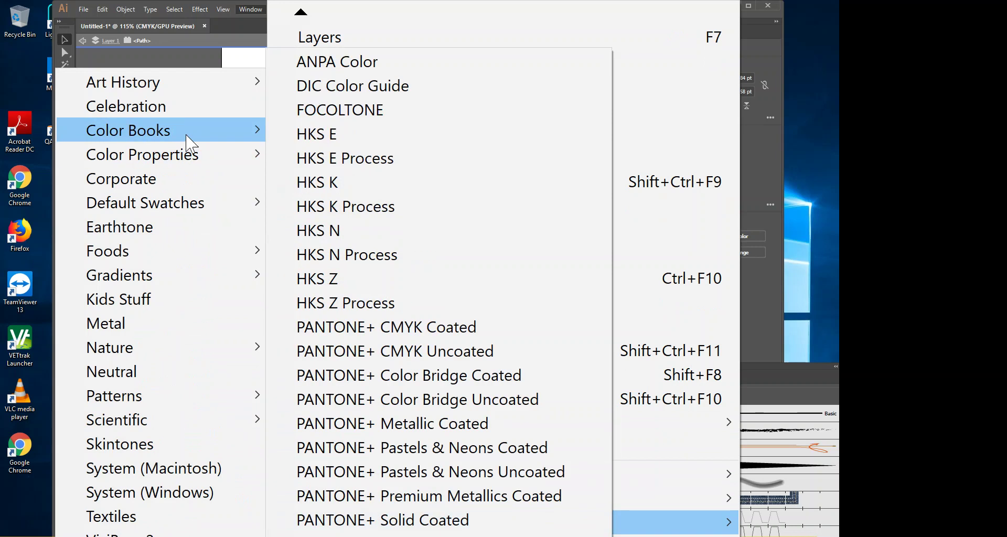
{"action": "mouse_move", "coordinate": [187, 160]}
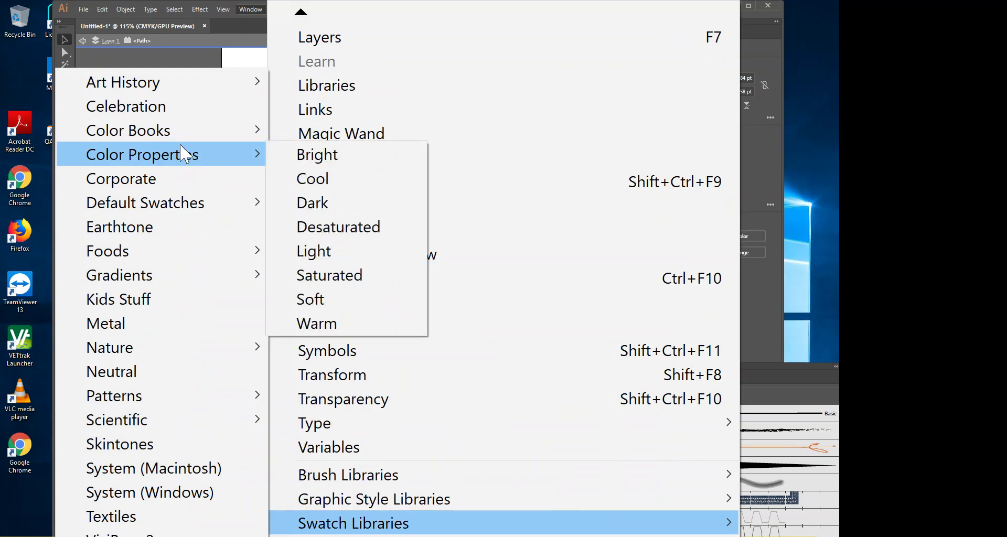
{"action": "left_click", "coordinate": [146, 233]}
{"action": "left_click_drag", "start_coordinate": [429, 274], "coordinate": [533, 200]}
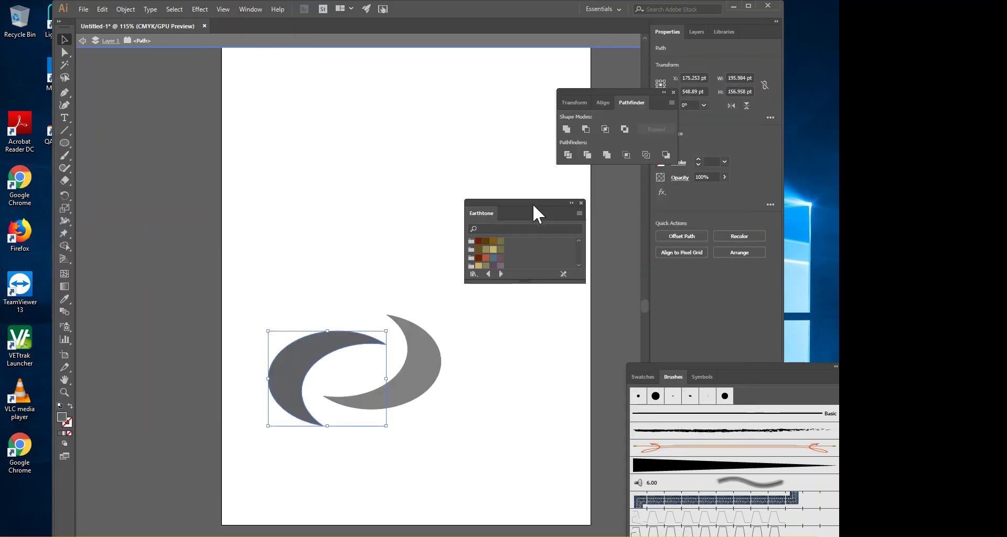
{"action": "left_click", "coordinate": [478, 241]}
- Exit the left crescent's isolation, fill the right crescent with the terracotta Earthtone swatch, and nudge it toward the left one
{"action": "left_click", "coordinate": [423, 356]}
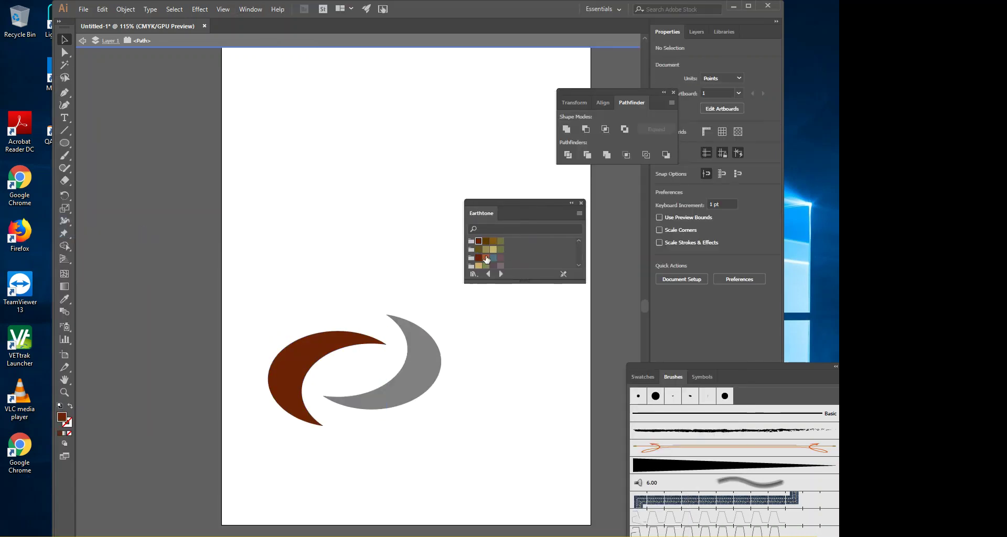
{"action": "left_click", "coordinate": [493, 244]}
{"action": "left_click", "coordinate": [485, 241]}
{"action": "left_click", "coordinate": [103, 43]}
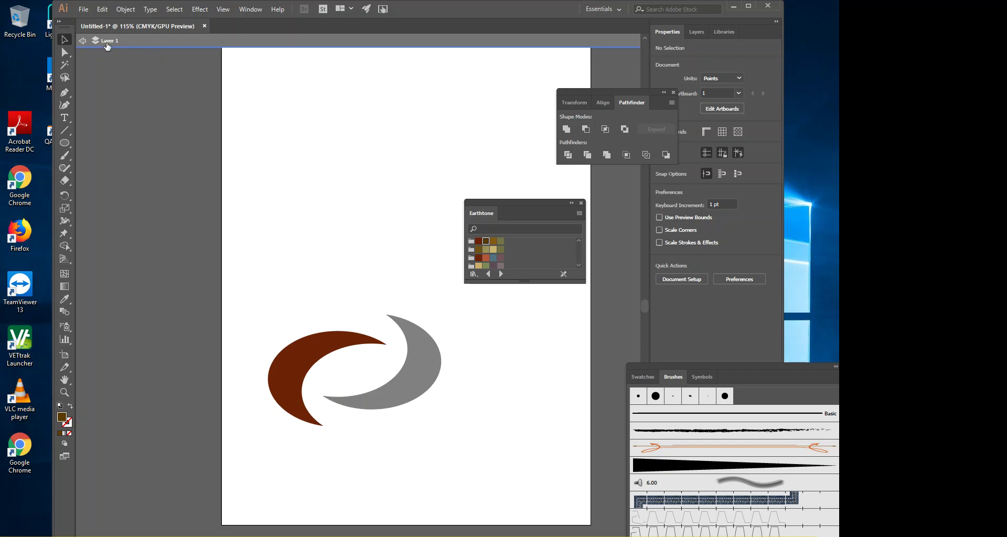
{"action": "left_click", "coordinate": [426, 374]}
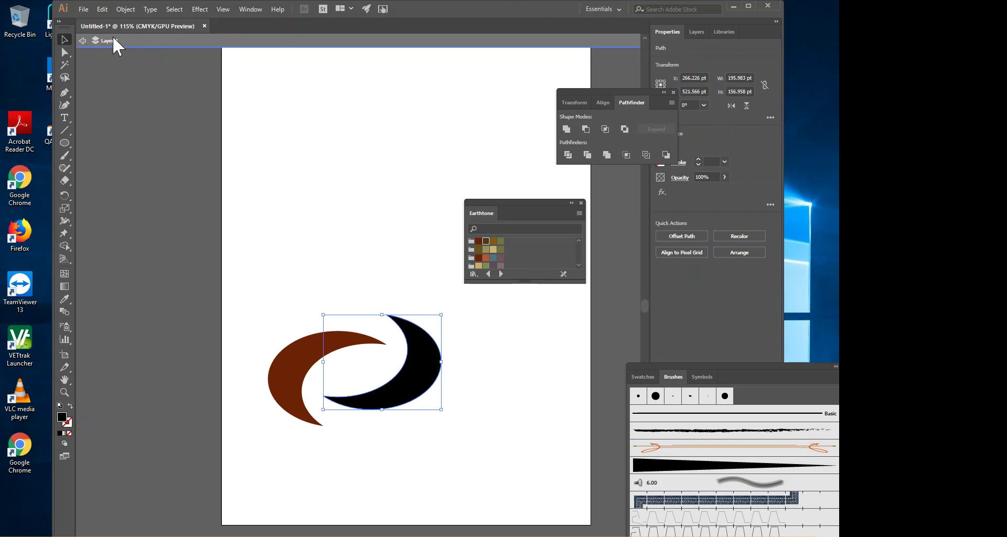
{"action": "double_click", "coordinate": [414, 373]}
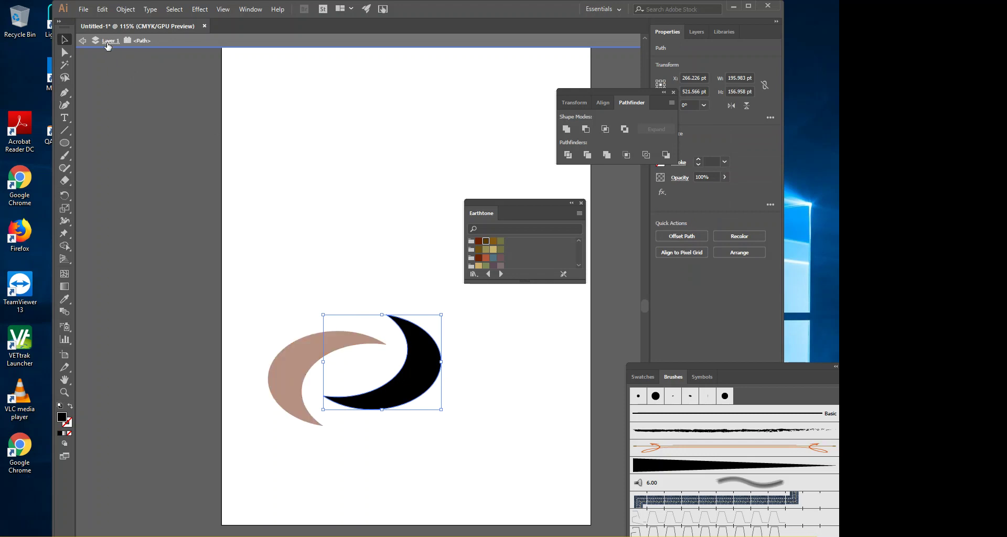
{"action": "left_click", "coordinate": [107, 44]}
{"action": "left_click", "coordinate": [437, 376]}
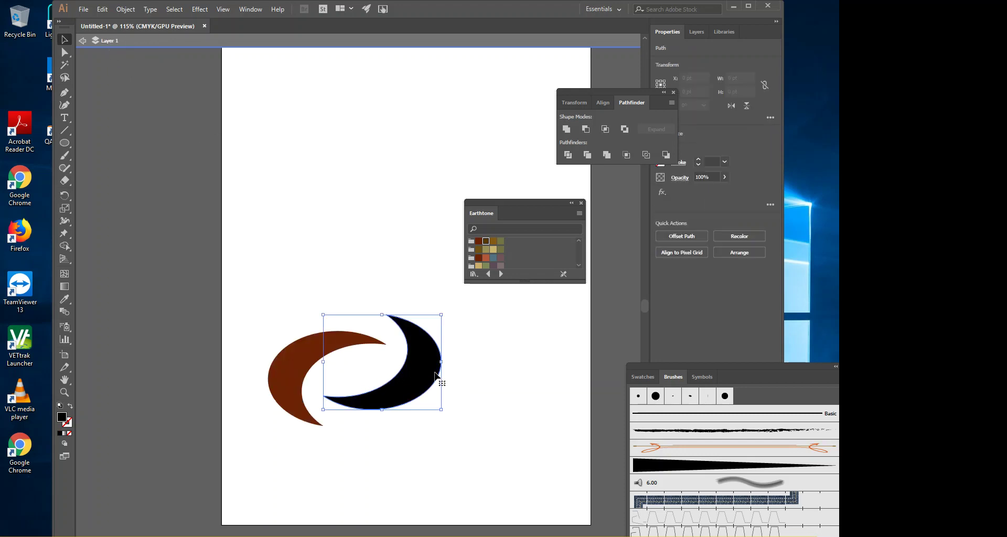
{"action": "left_click", "coordinate": [486, 257]}
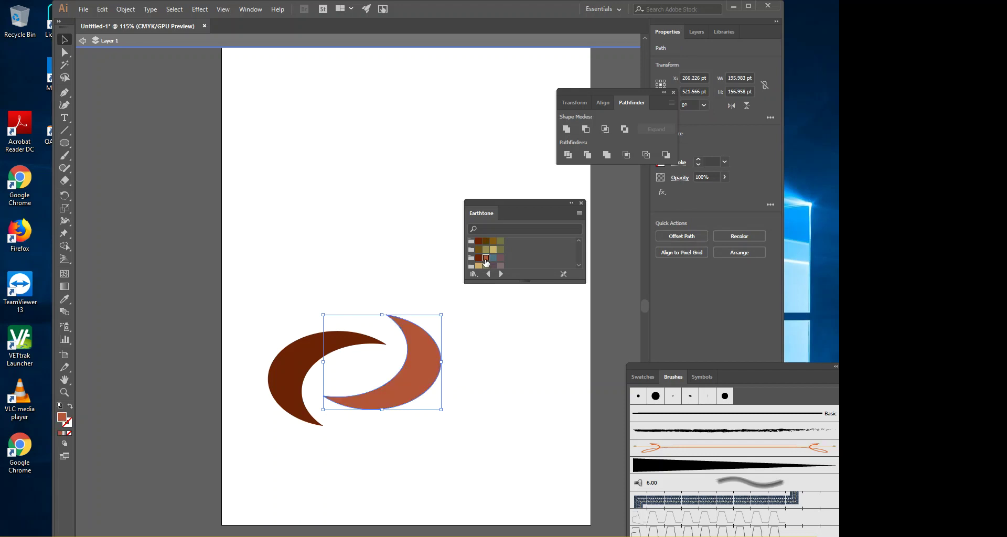
{"action": "left_click", "coordinate": [459, 405]}
{"action": "mouse_move", "coordinate": [410, 365]}
{"action": "left_mouse_down"}
{"action": "mouse_move", "coordinate": [409, 383]}
{"action": "mouse_move", "coordinate": [402, 369]}
{"action": "left_mouse_up"}
- Add the four-letter name as capitalized point text, enlarge it to about 67.5 pt, and place it between the crescents
{"action": "left_click", "coordinate": [64, 119]}
{"action": "left_click", "coordinate": [455, 466]}
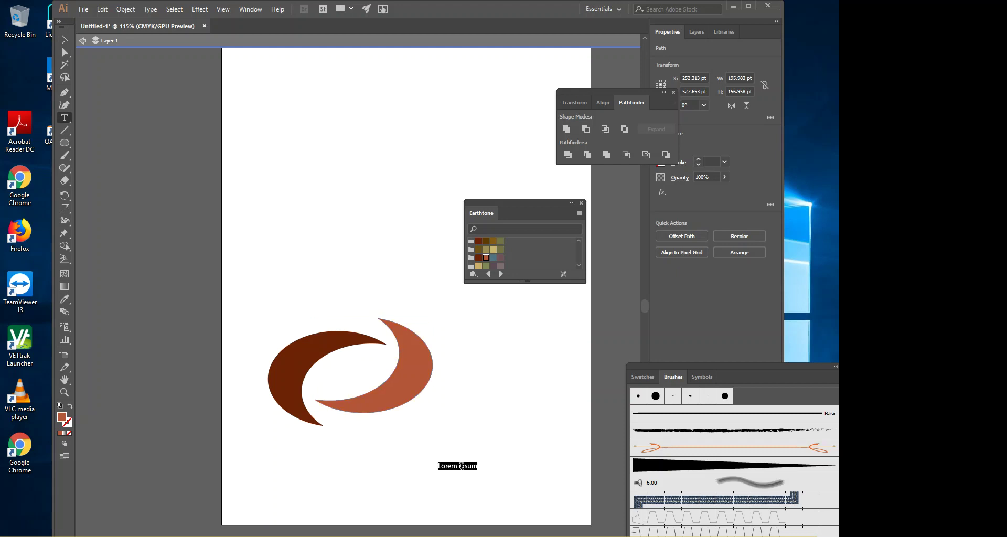
{"action": "type", "text": "4"}
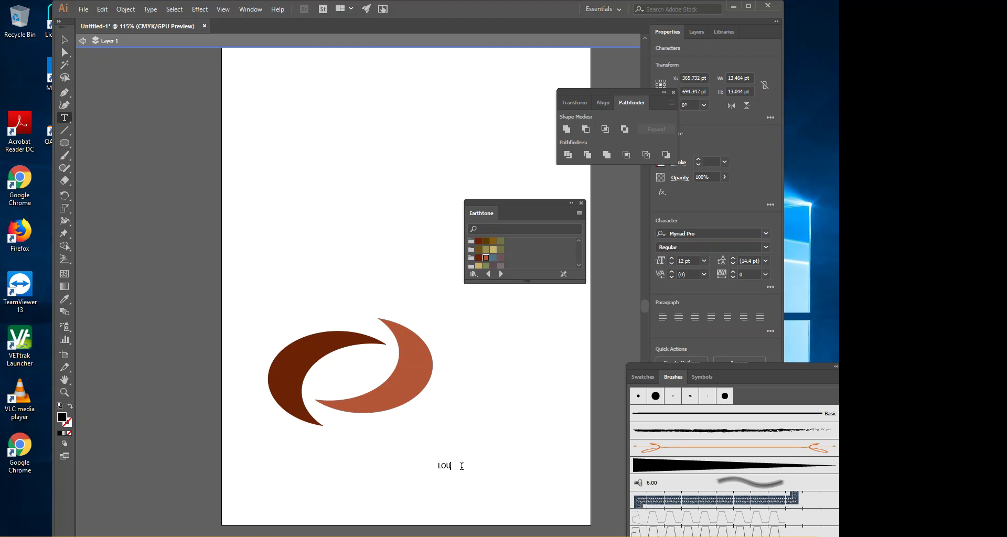
{"action": "key", "text": "BackSpace"}
{"action": "left_click", "coordinate": [64, 39]}
{"action": "left_click_drag", "start_coordinate": [457, 471], "coordinate": [534, 508]}
{"action": "left_click_drag", "start_coordinate": [440, 486], "coordinate": [320, 378]}
- Spread the two crescents apart so that they frame the name text on both sides
{"action": "left_click_drag", "start_coordinate": [420, 352], "coordinate": [479, 366]}
{"action": "left_click_drag", "start_coordinate": [291, 376], "coordinate": [277, 387]}
{"action": "left_click_drag", "start_coordinate": [472, 374], "coordinate": [466, 363]}
{"action": "left_click_drag", "start_coordinate": [272, 403], "coordinate": [281, 401]}
{"action": "left_click_drag", "start_coordinate": [458, 380], "coordinate": [457, 378]}
{"action": "left_click", "coordinate": [370, 376]}
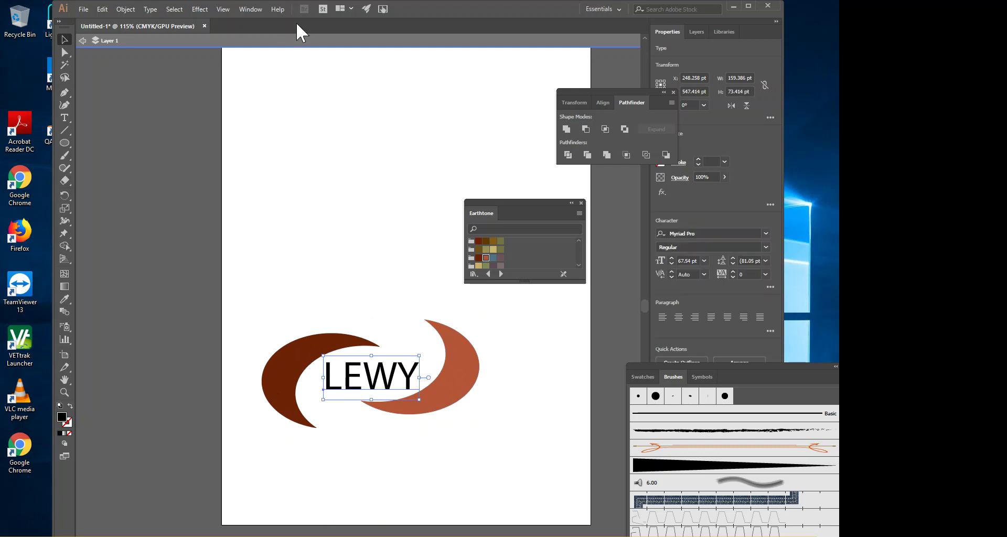
{"action": "left_click", "coordinate": [253, 9]}
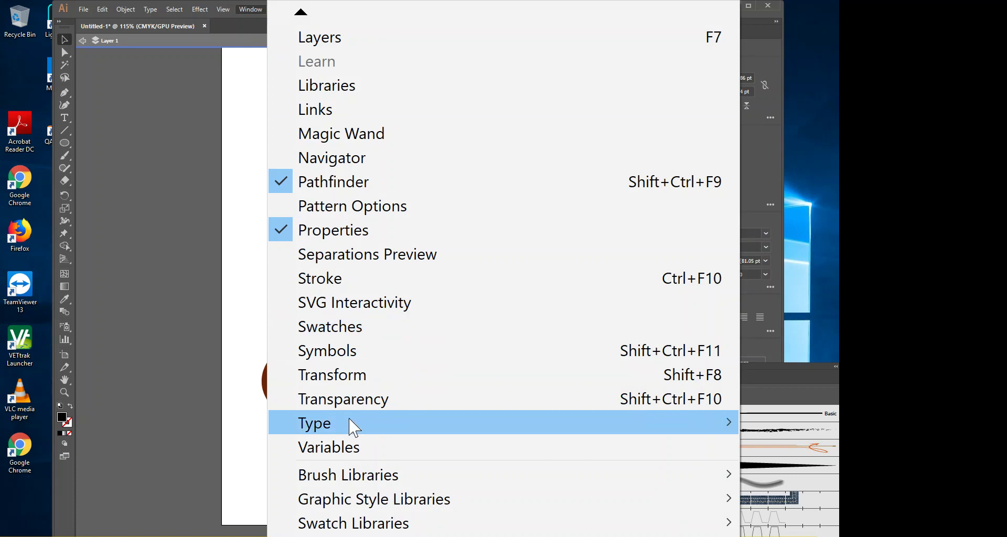
{"action": "mouse_move", "coordinate": [352, 426]}
{"action": "left_click", "coordinate": [145, 126]}
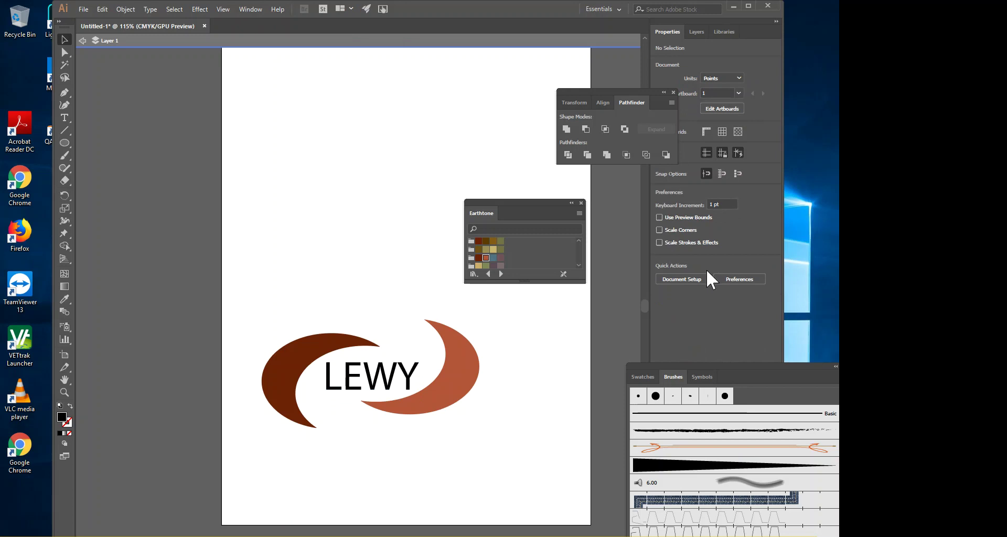
{"action": "left_click", "coordinate": [257, 9]}
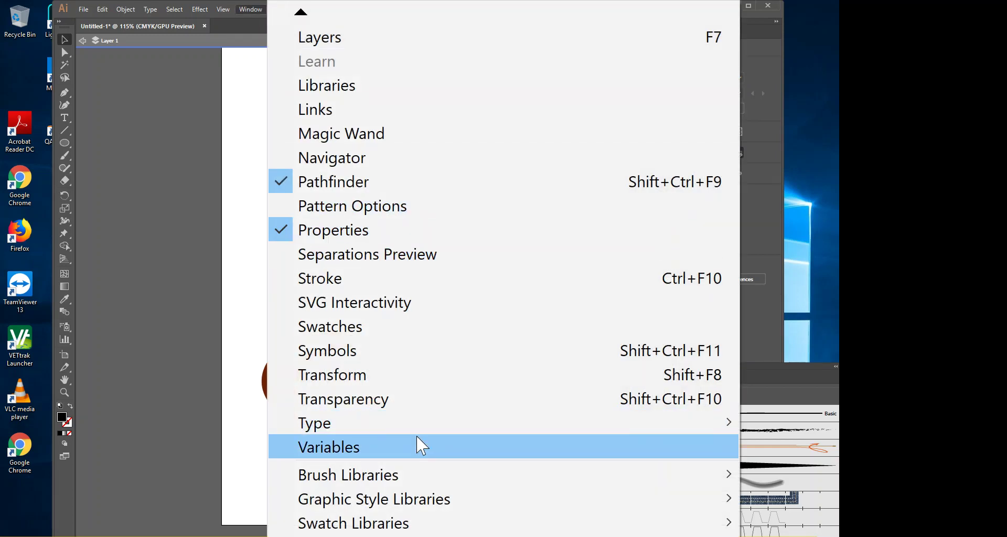
{"action": "mouse_move", "coordinate": [307, 21]}
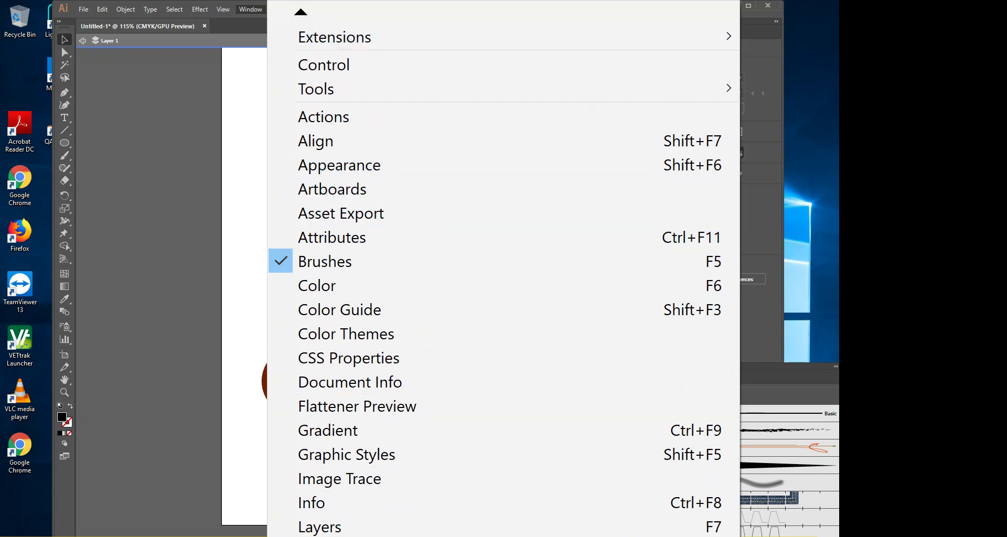
{"action": "left_click", "coordinate": [145, 263]}
{"action": "left_click", "coordinate": [251, 9]}
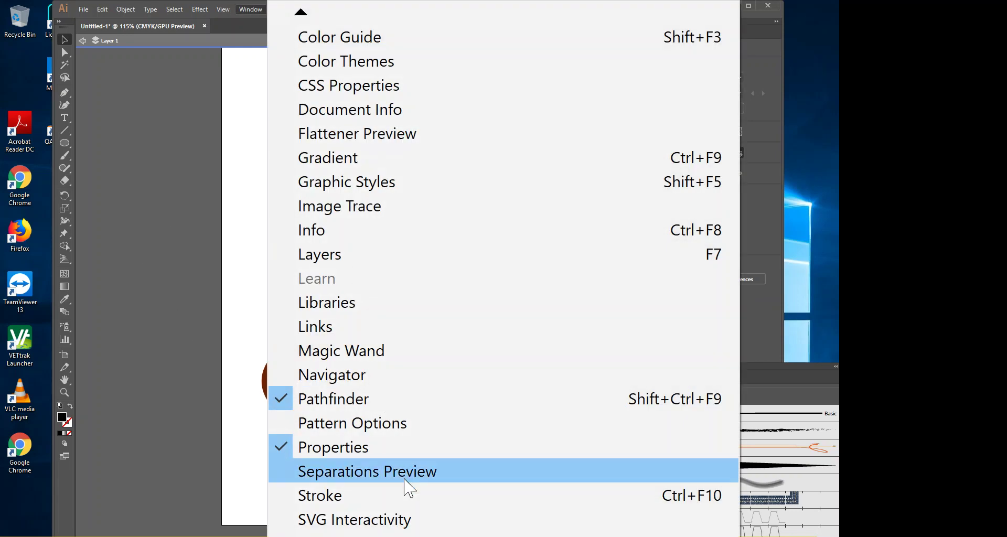
{"action": "scroll", "coordinate": [357, 419], "scroll_direction": "down", "scroll_amount": 3}
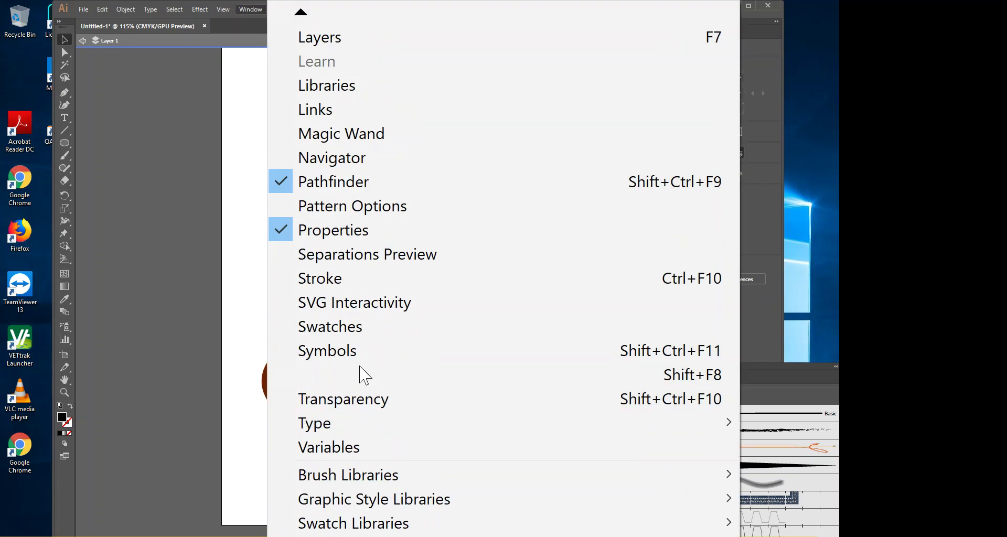
{"action": "left_click", "coordinate": [161, 82]}
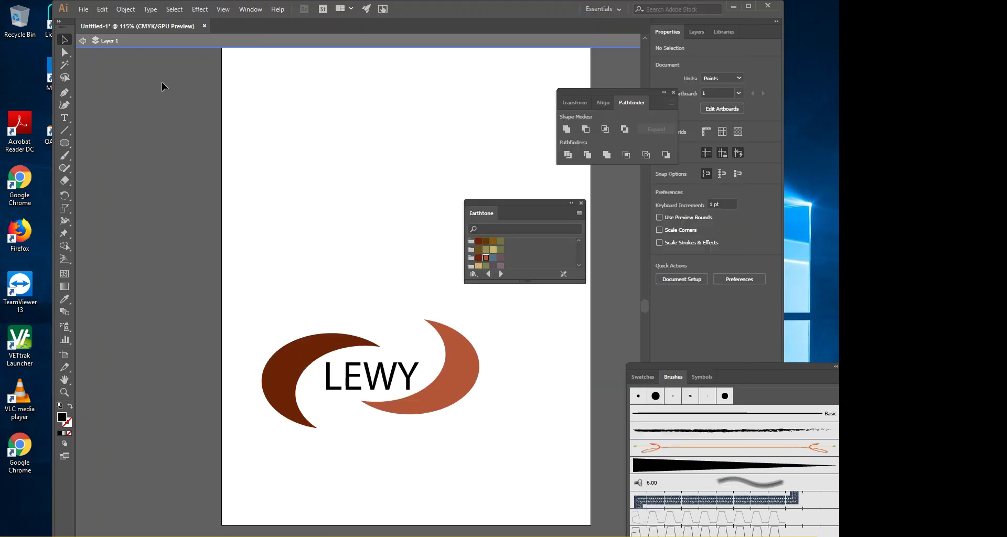
- Change the font of the name text between the crescents to Berlin Sans FB
{"action": "double_click", "coordinate": [369, 374]}
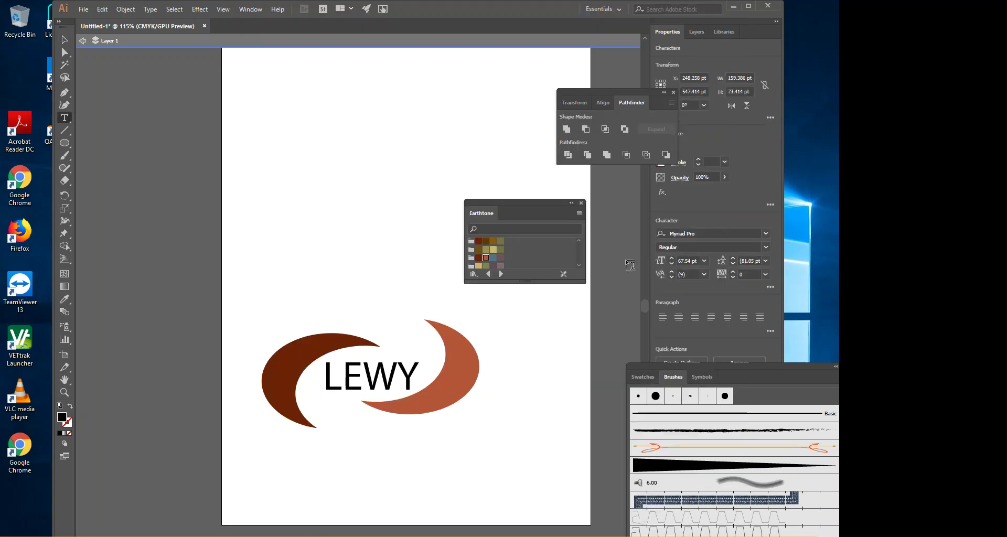
{"action": "left_click_drag", "start_coordinate": [598, 92], "coordinate": [531, 70]}
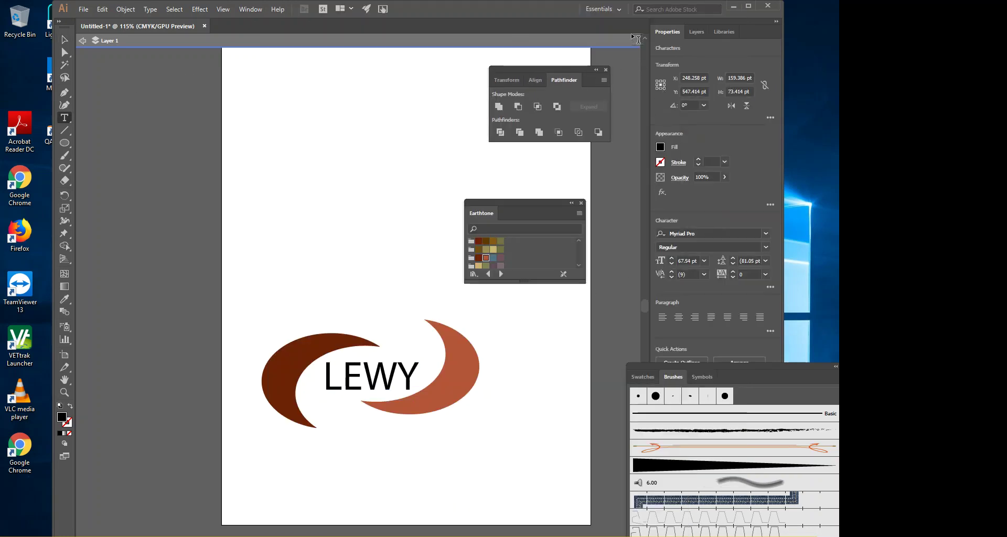
{"action": "left_click", "coordinate": [734, 232]}
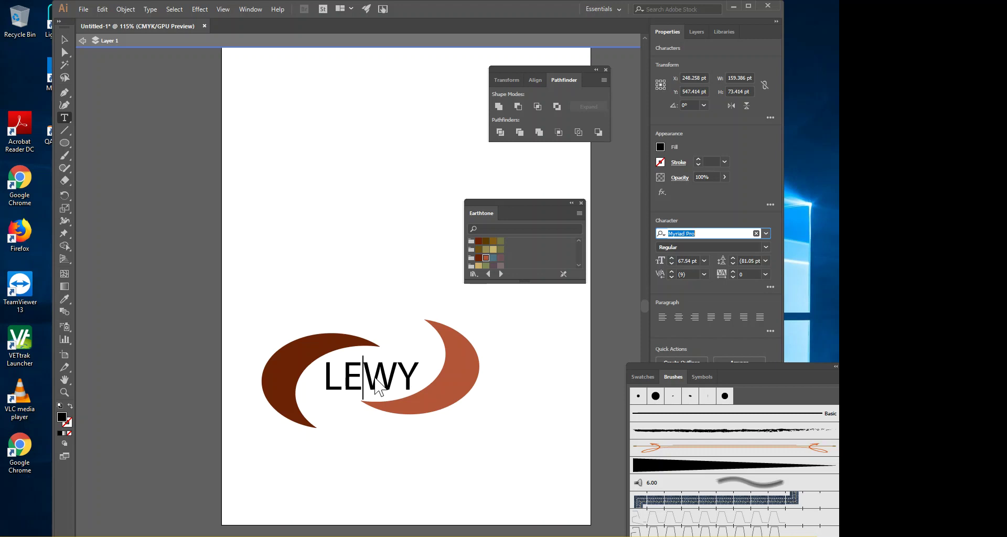
{"action": "key", "text": "Escape"}
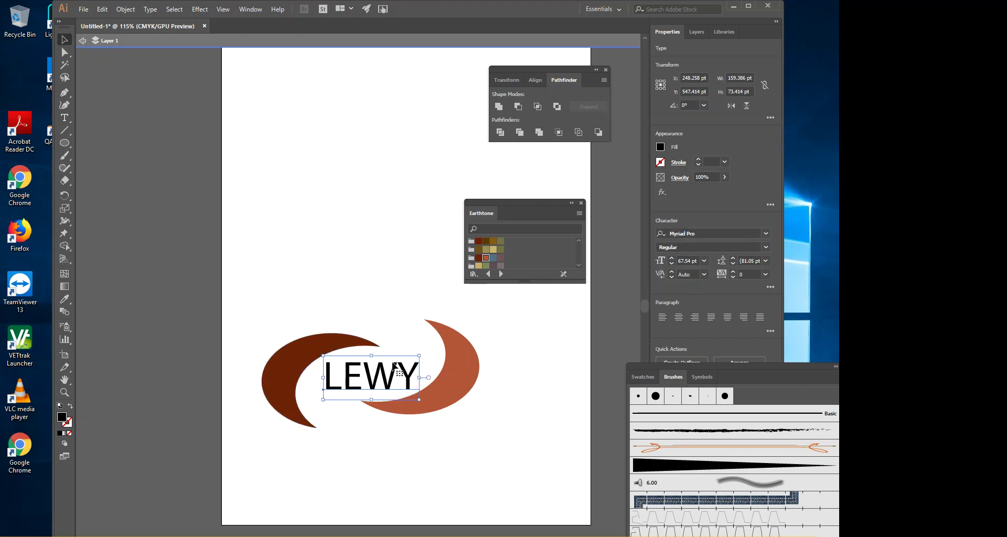
{"action": "left_click", "coordinate": [766, 233]}
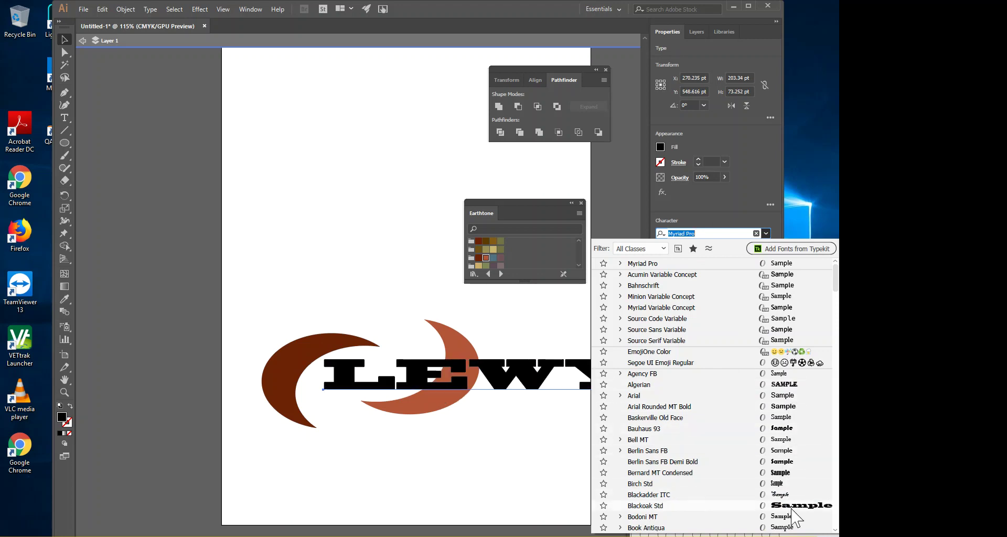
{"action": "left_click", "coordinate": [782, 461]}
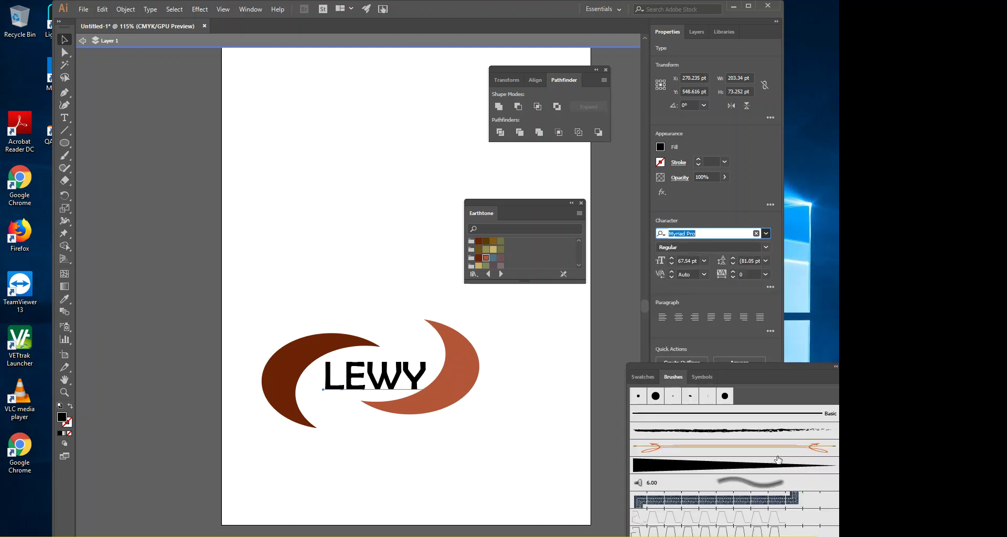
{"action": "left_click", "coordinate": [419, 478]}
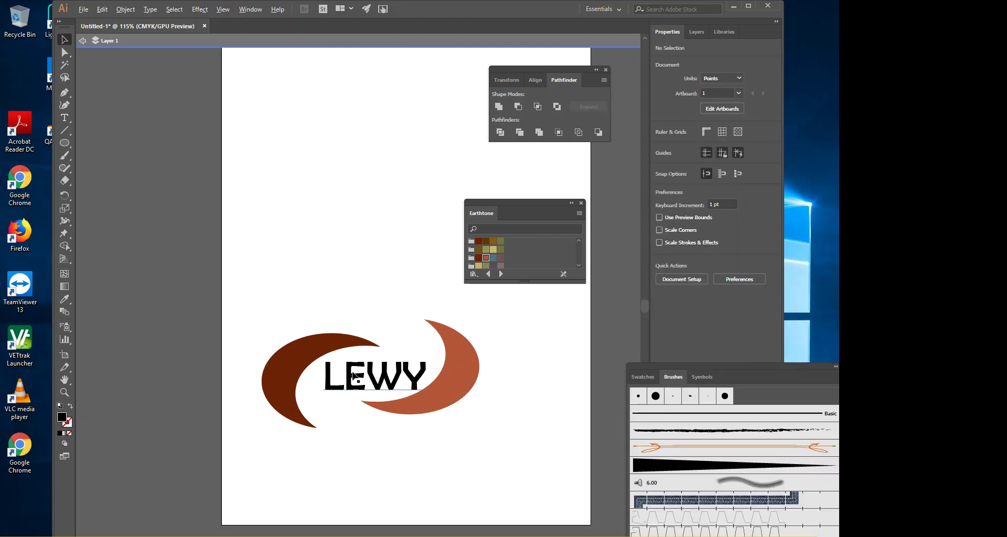
- Duplicate the name text directly below the crescents and replace the copy's wording with "MEDIA"
{"action": "left_click_drag", "start_coordinate": [354, 376], "coordinate": [354, 441]}
{"action": "double_click", "coordinate": [352, 442]}
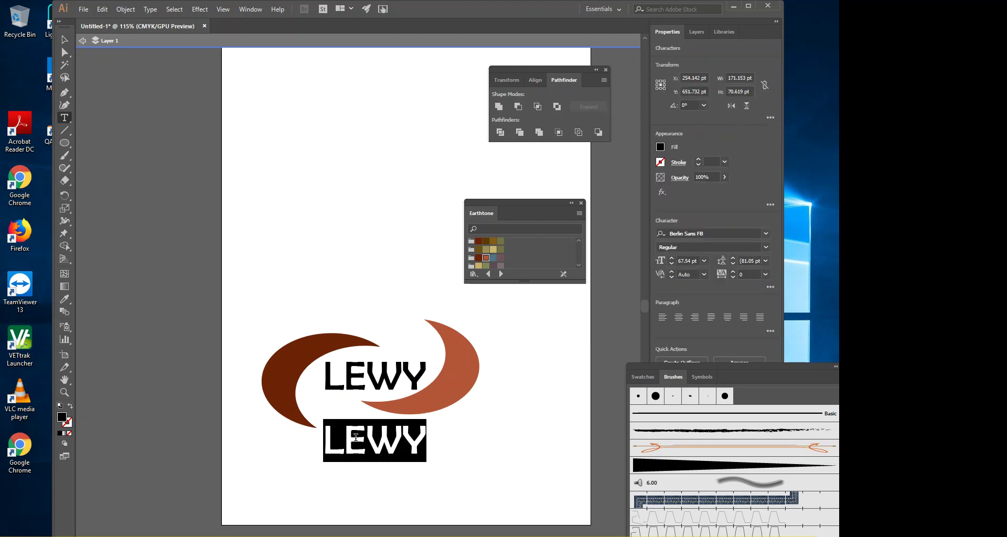
{"action": "type", "text": "MEDIA"}
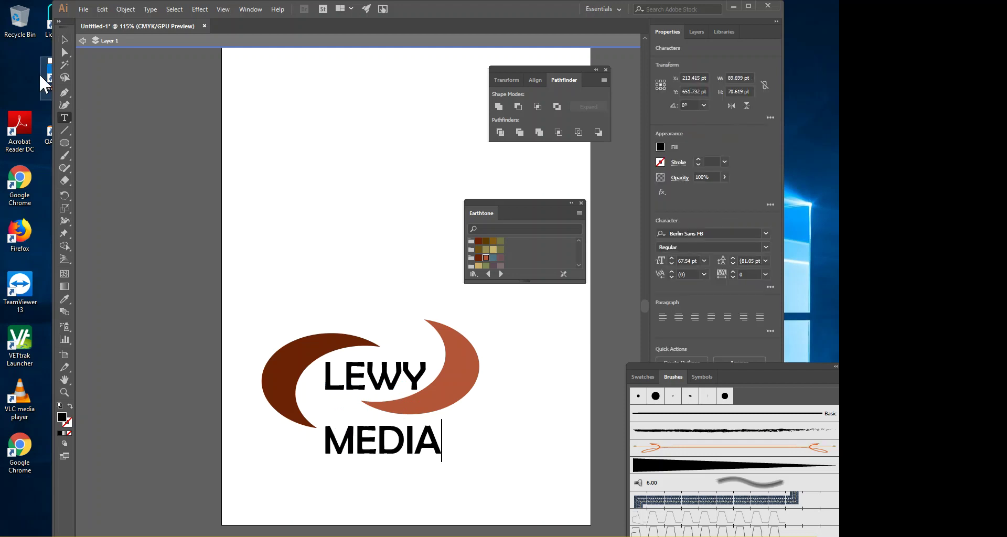
{"action": "left_click", "coordinate": [70, 37]}
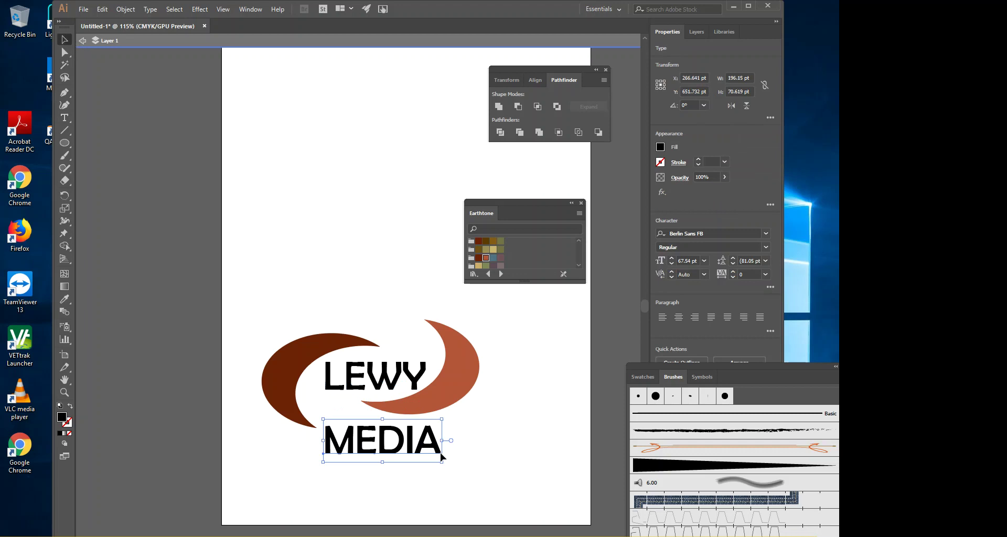
- Narrow and flatten the MEDIA text so that it spans about the width of the name above it
{"action": "left_click_drag", "start_coordinate": [444, 464], "coordinate": [435, 457]}
{"action": "left_click_drag", "start_coordinate": [373, 421], "coordinate": [376, 435]}
{"action": "left_click", "coordinate": [569, 377]}
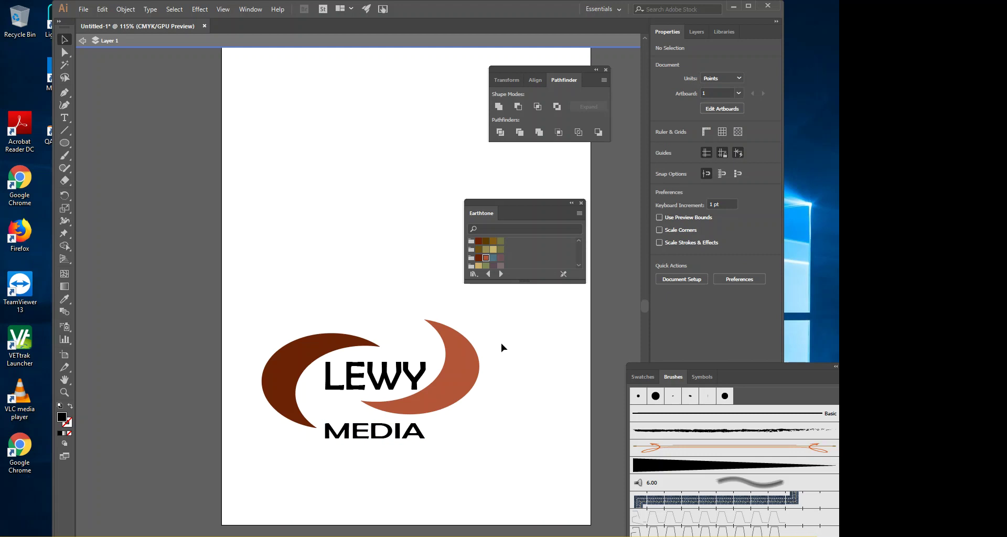
- Draw a rounded square about 119 pt wide near the artboard's upper left and rotate it 45° clockwise into a diamond
{"action": "left_click_drag", "start_coordinate": [66, 138], "coordinate": [105, 156]}
{"action": "left_click_drag", "start_coordinate": [262, 117], "coordinate": [334, 188]}
{"action": "left_click", "coordinate": [64, 40]}
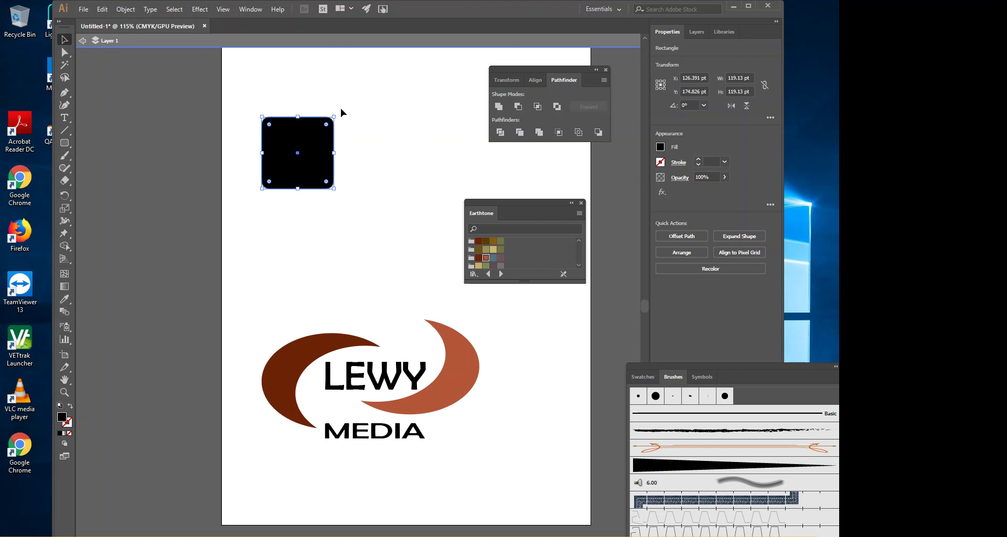
{"action": "left_click_drag", "start_coordinate": [337, 113], "coordinate": [365, 151]}
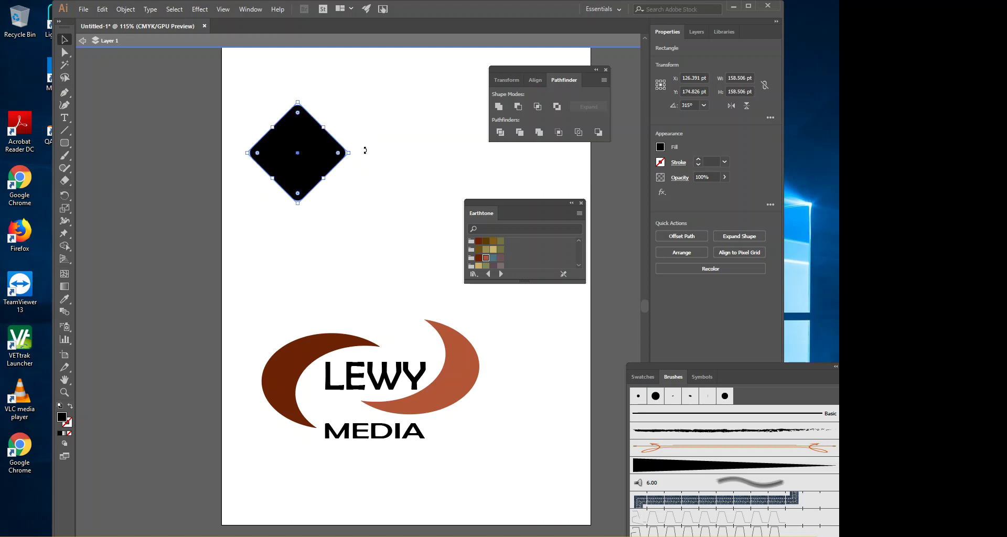
{"action": "left_click", "coordinate": [365, 151]}
- Duplicate the diamond about 64 pt to its right, divide the overlapping pair with Pathfinder Divide, and ungroup the pieces
{"action": "left_click_drag", "start_coordinate": [307, 164], "coordinate": [343, 162]}
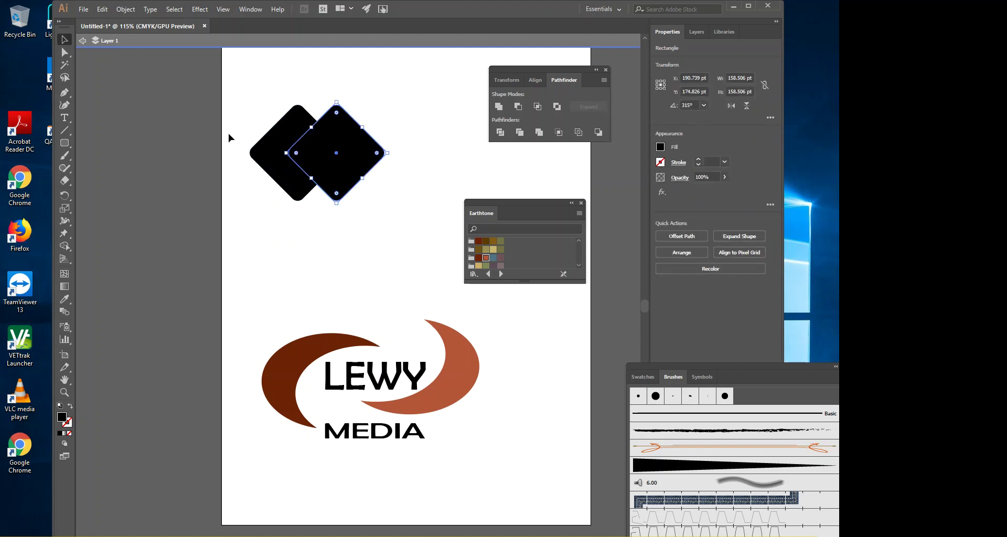
{"action": "left_click_drag", "start_coordinate": [245, 109], "coordinate": [360, 145]}
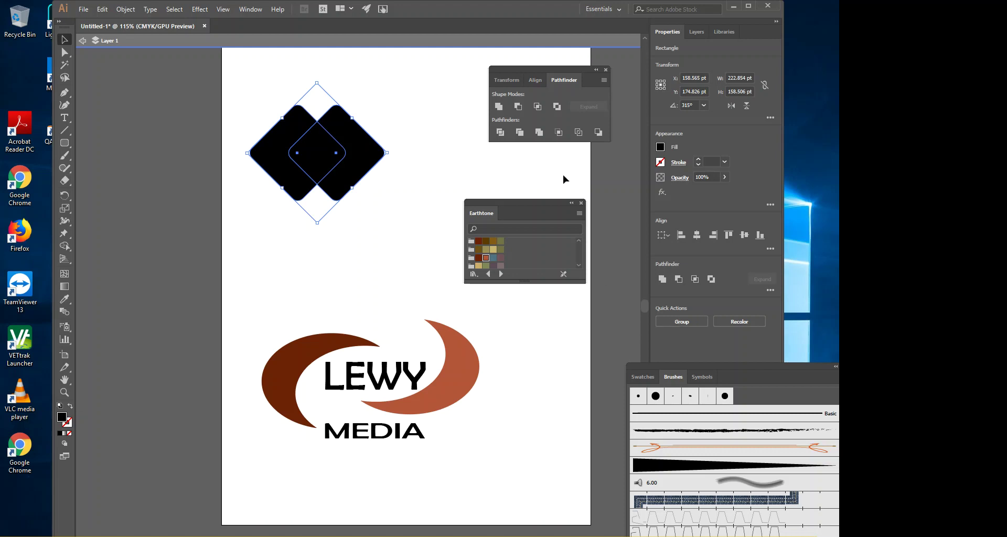
{"action": "left_click", "coordinate": [501, 133]}
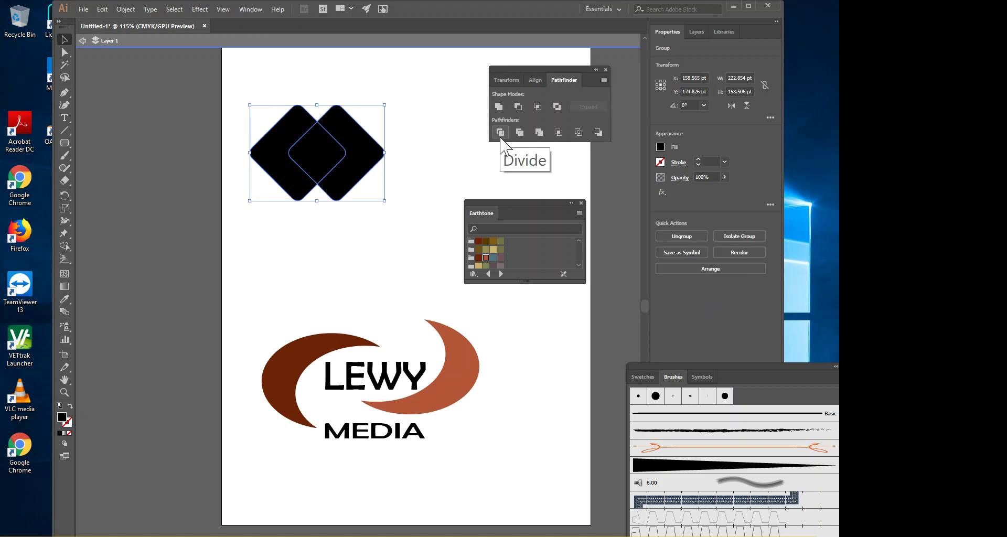
{"action": "left_click", "coordinate": [125, 9]}
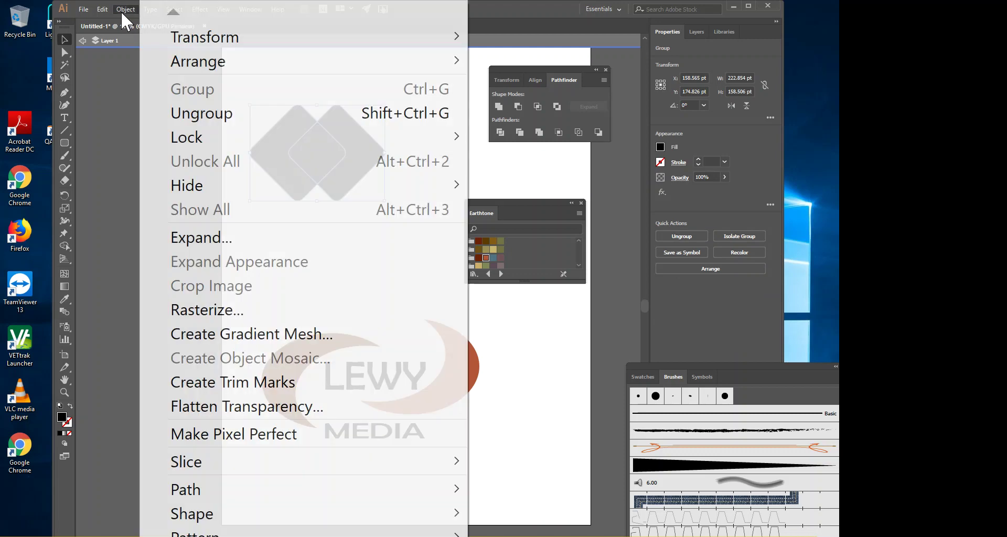
{"action": "left_click", "coordinate": [272, 115]}
{"action": "left_click", "coordinate": [398, 167]}
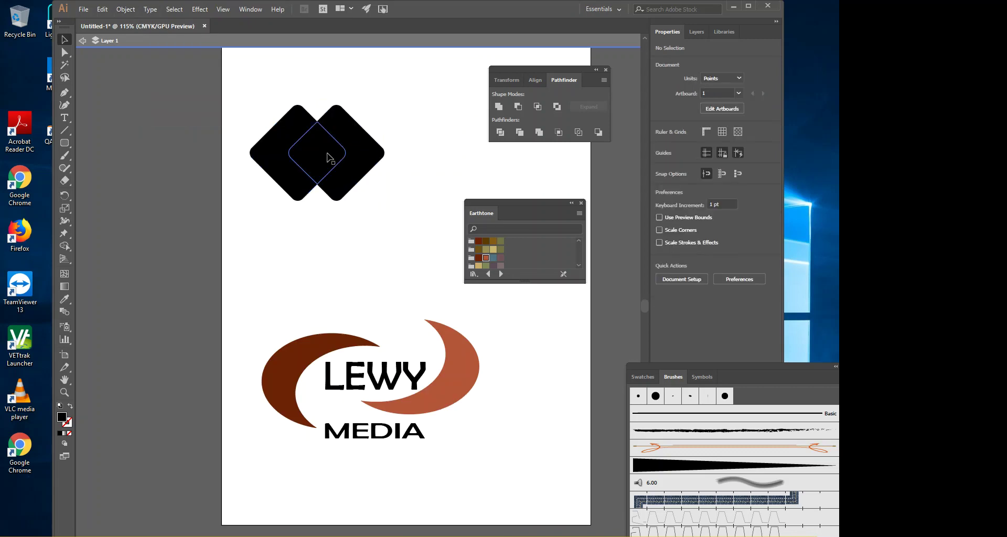
- Delete the central overlap piece and shift the right chevron down and slightly left to interlock with the left one
{"action": "left_click", "coordinate": [304, 152]}
{"action": "key", "text": "Delete"}
{"action": "left_click_drag", "start_coordinate": [360, 154], "coordinate": [356, 183]}
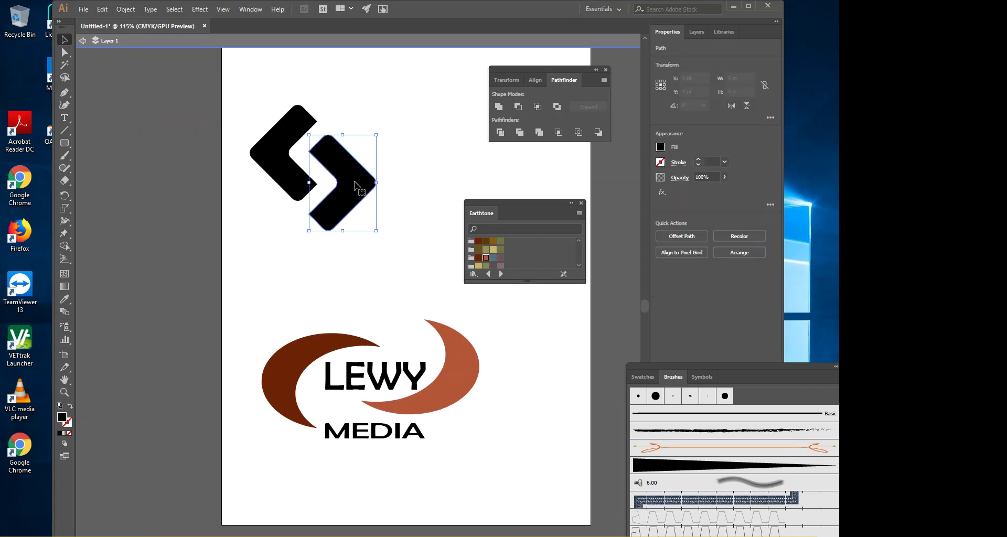
- Fill the left chevron with a medium grey
{"action": "left_click", "coordinate": [280, 187]}
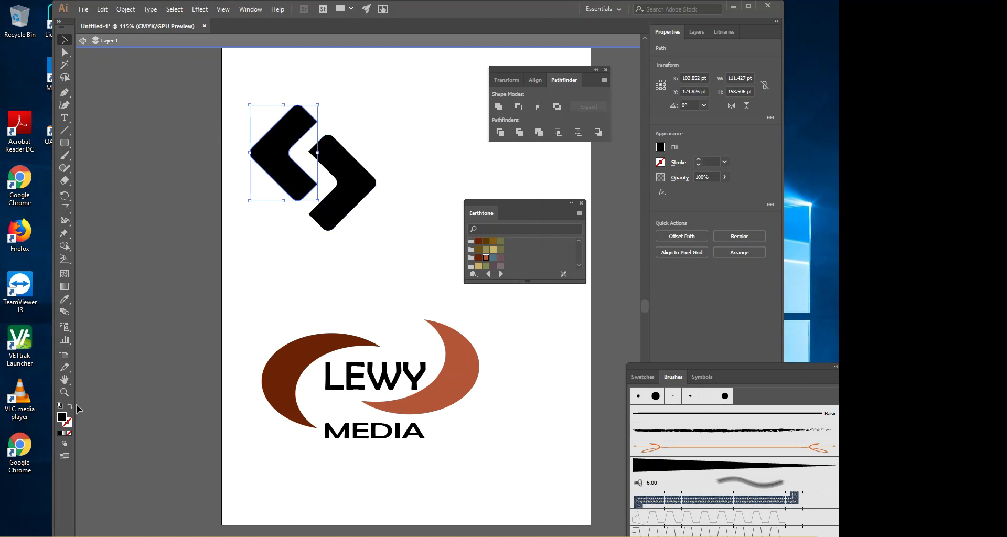
{"action": "double_click", "coordinate": [62, 418]}
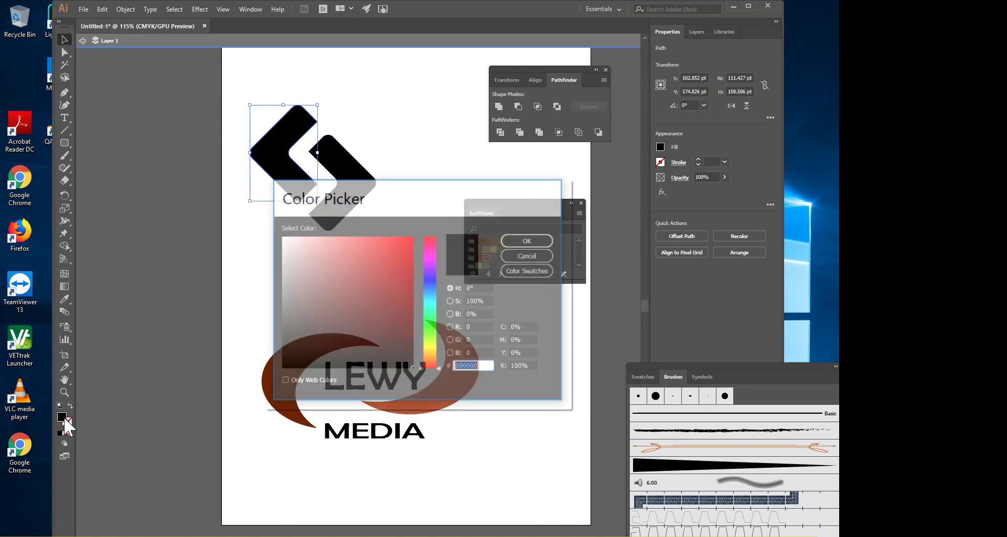
{"action": "left_click_drag", "start_coordinate": [392, 264], "coordinate": [405, 277]}
{"action": "left_click", "coordinate": [527, 240]}
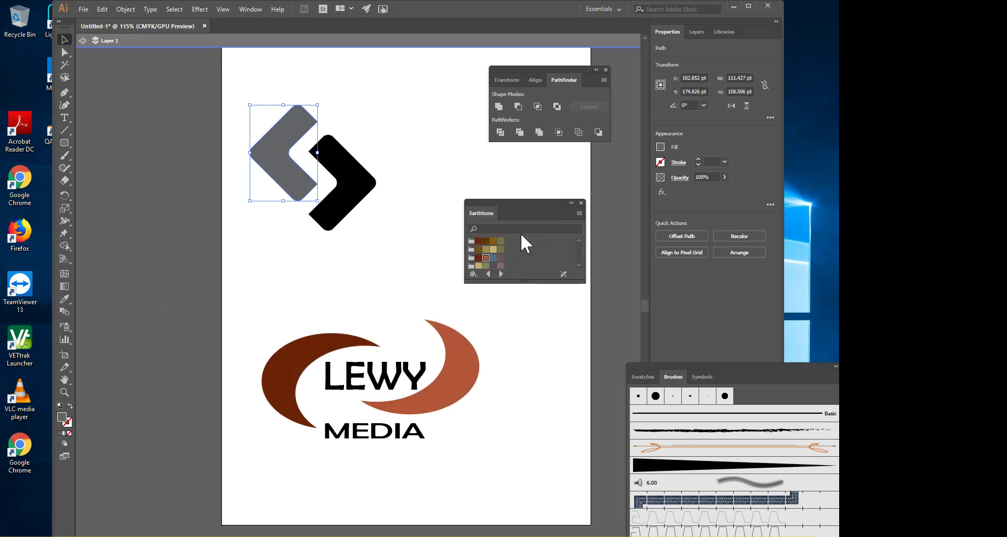
- Sample the left crescent's dark reddish-brown fill onto the left chevron and isolate the chevron
{"action": "left_click", "coordinate": [64, 299]}
{"action": "left_click", "coordinate": [266, 183]}
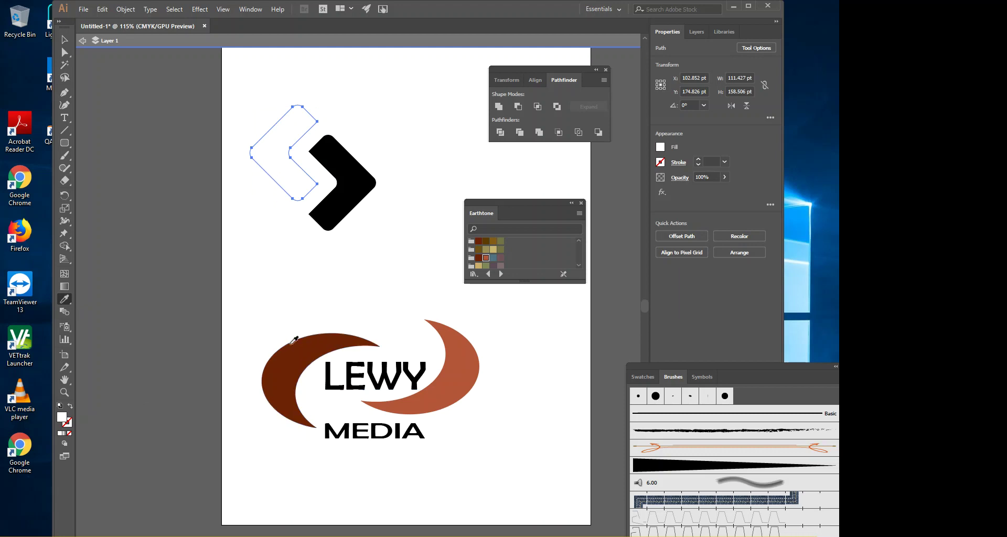
{"action": "left_click", "coordinate": [303, 367]}
{"action": "left_click", "coordinate": [64, 40]}
{"action": "double_click", "coordinate": [269, 170]}
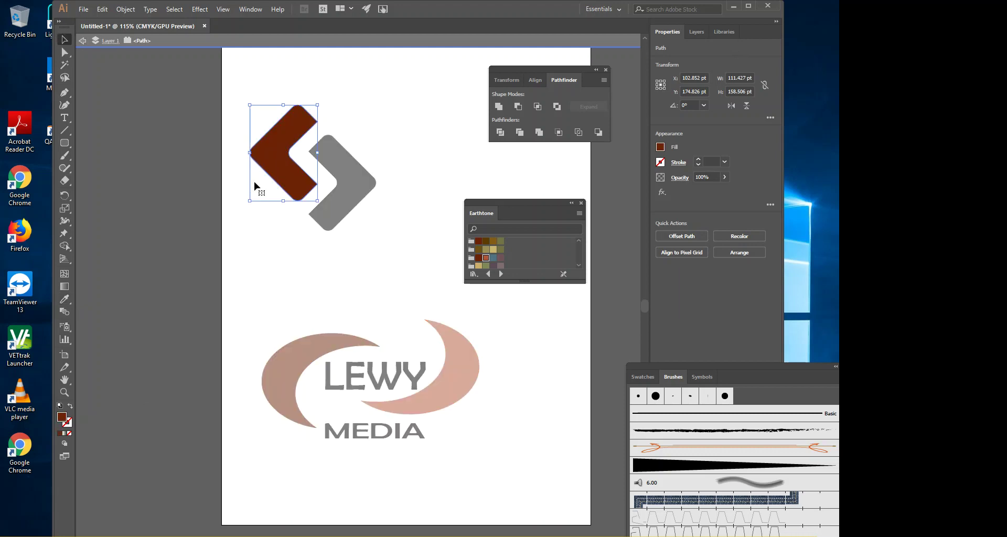
- Recolor the isolated left chevron to brick red (A8330B) and exit isolation
{"action": "double_click", "coordinate": [62, 418]}
{"action": "left_click", "coordinate": [399, 291]}
{"action": "left_click", "coordinate": [404, 286]}
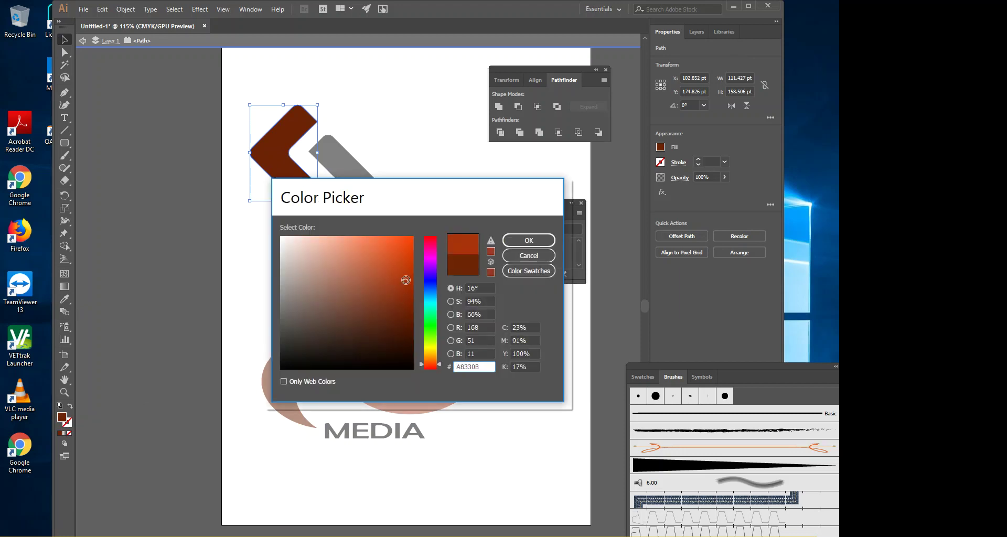
{"action": "left_click", "coordinate": [528, 239]}
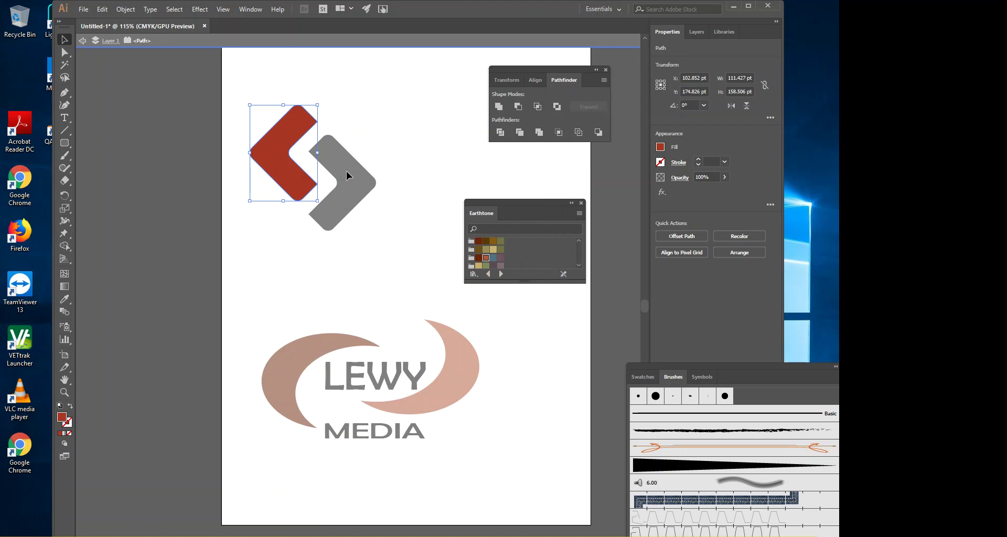
{"action": "left_click", "coordinate": [171, 275]}
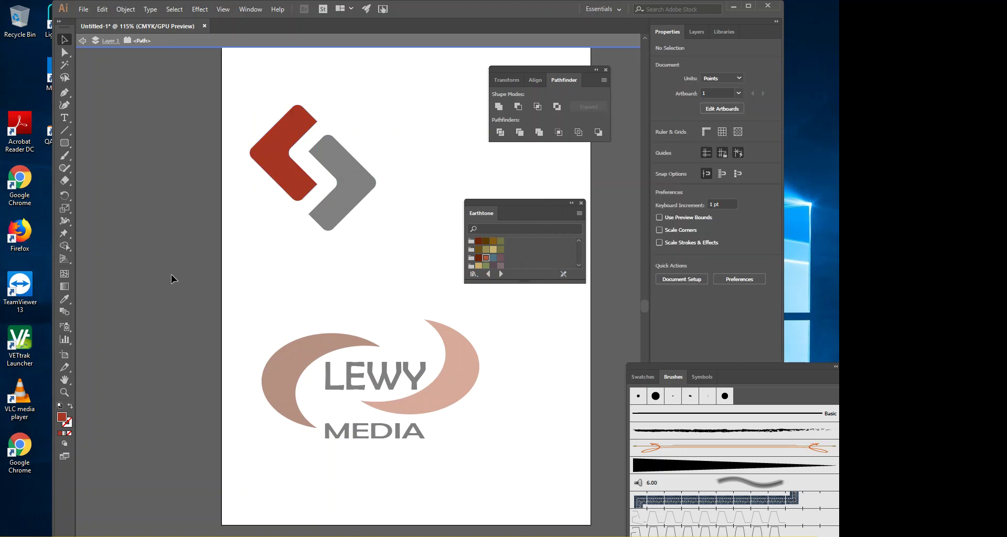
{"action": "left_click", "coordinate": [65, 299]}
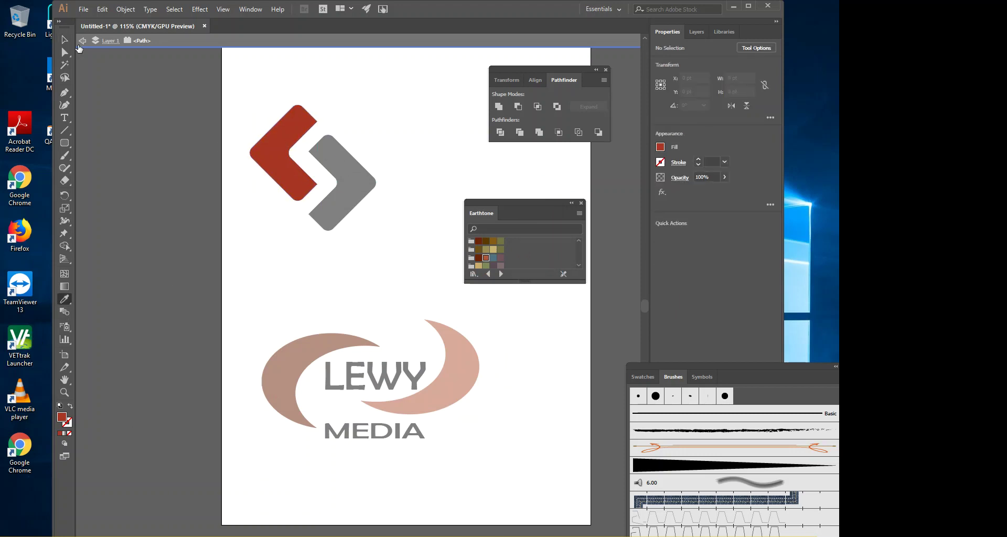
{"action": "left_click", "coordinate": [100, 42]}
{"action": "key", "text": "v"}
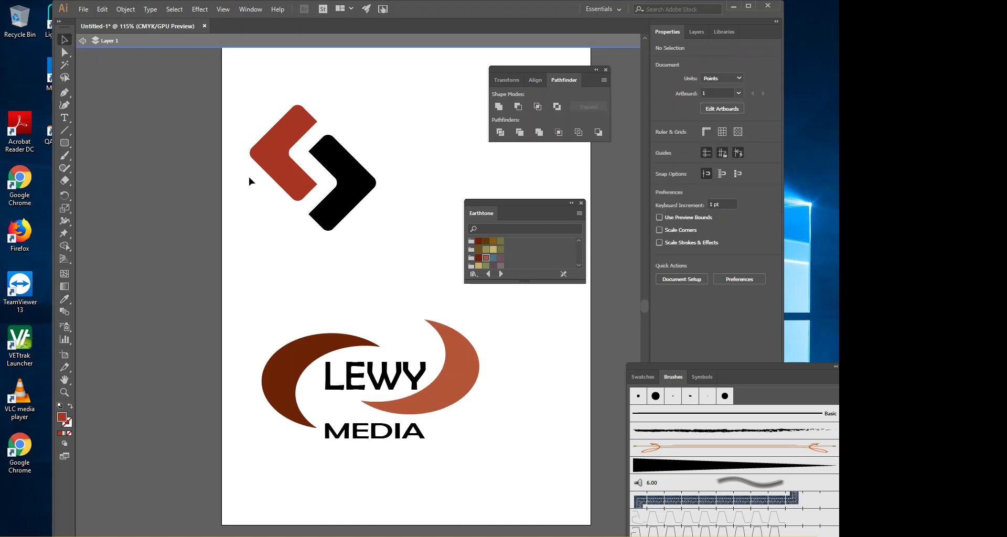
- Copy the left chevron's red fill onto the right chevron with the Eyedropper and isolate the right chevron
{"action": "left_click", "coordinate": [349, 189]}
{"action": "left_click", "coordinate": [65, 299]}
{"action": "left_click", "coordinate": [282, 146]}
{"action": "left_click", "coordinate": [65, 39]}
{"action": "double_click", "coordinate": [340, 174]}
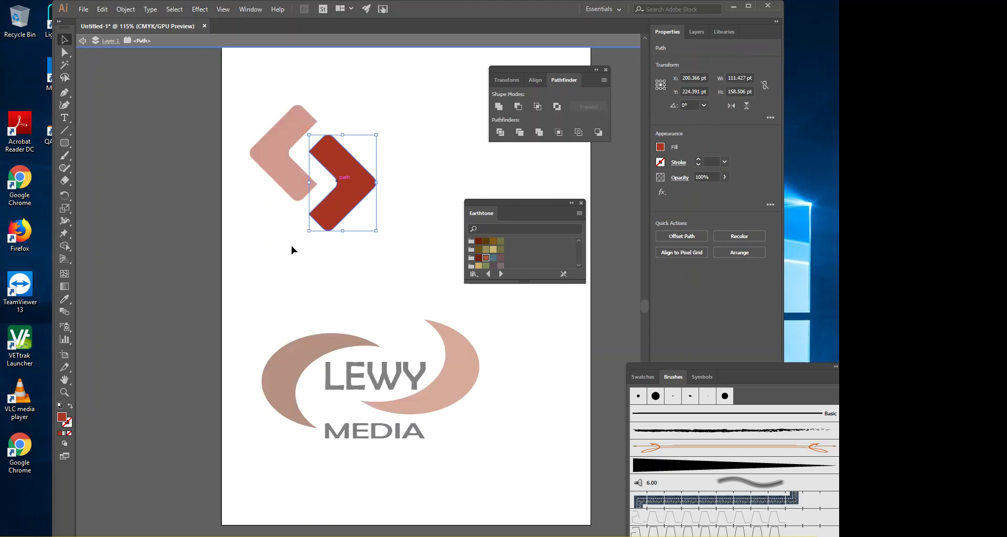
- Change the isolated right chevron's fill to purple and exit isolation
{"action": "double_click", "coordinate": [62, 417]}
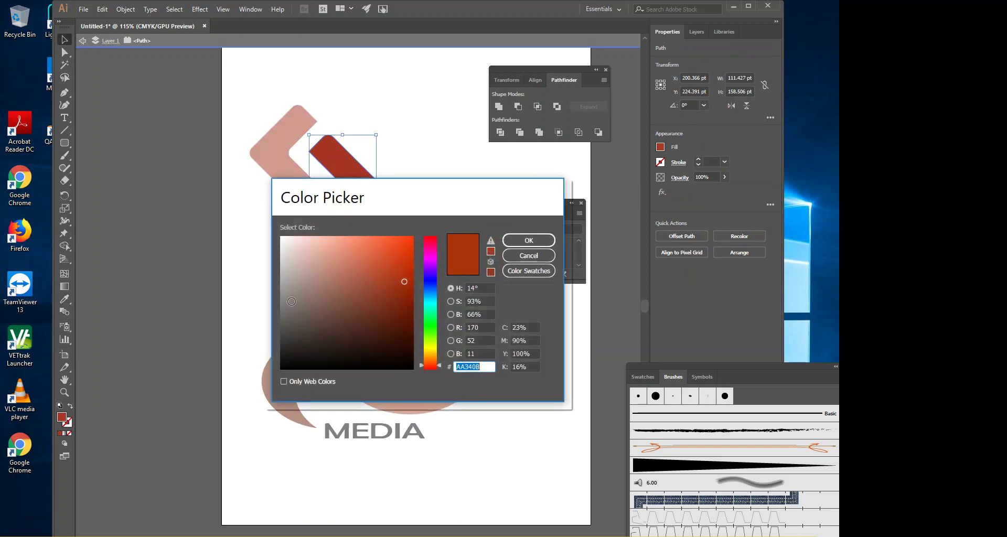
{"action": "left_click", "coordinate": [428, 266]}
{"action": "left_click", "coordinate": [406, 293]}
{"action": "left_click", "coordinate": [527, 241]}
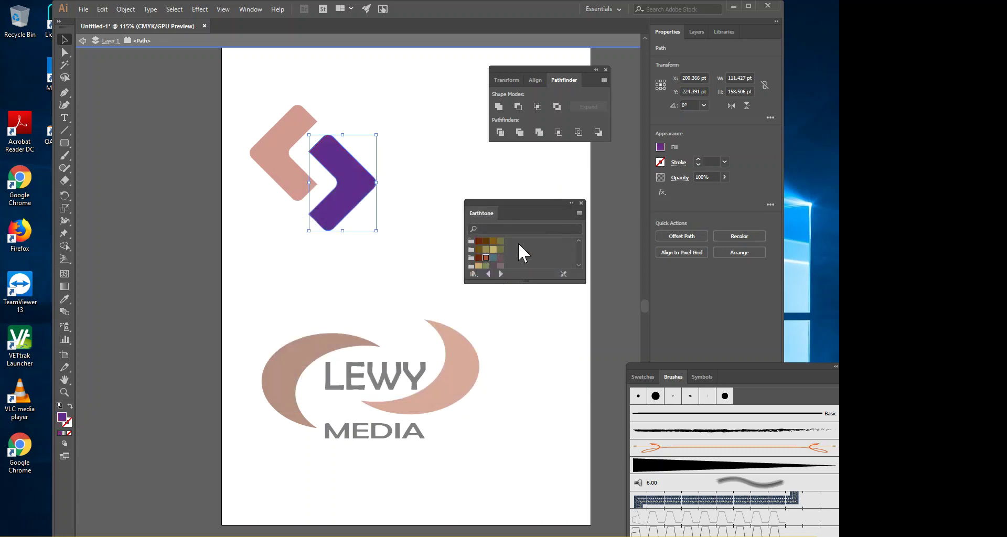
{"action": "left_click", "coordinate": [411, 175]}
{"action": "left_click", "coordinate": [107, 42]}
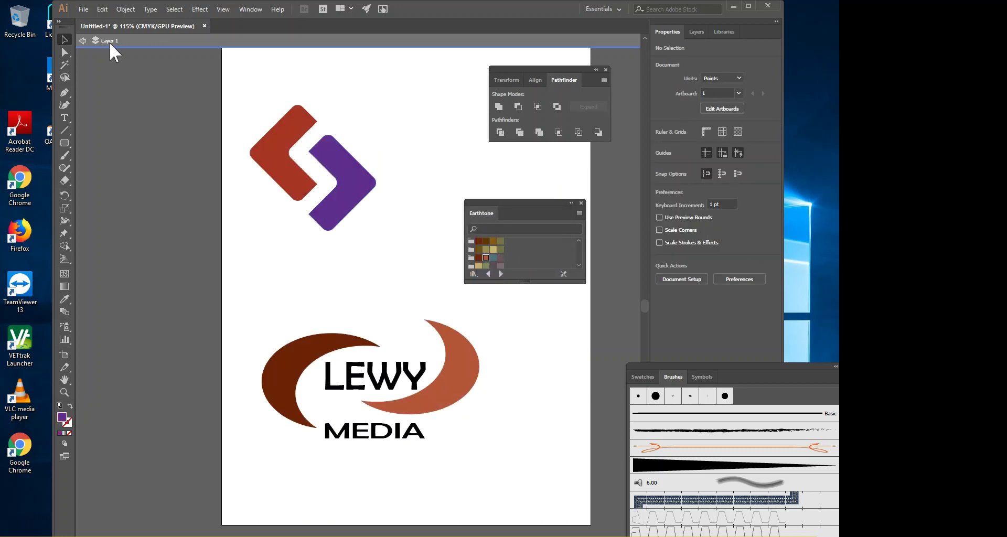